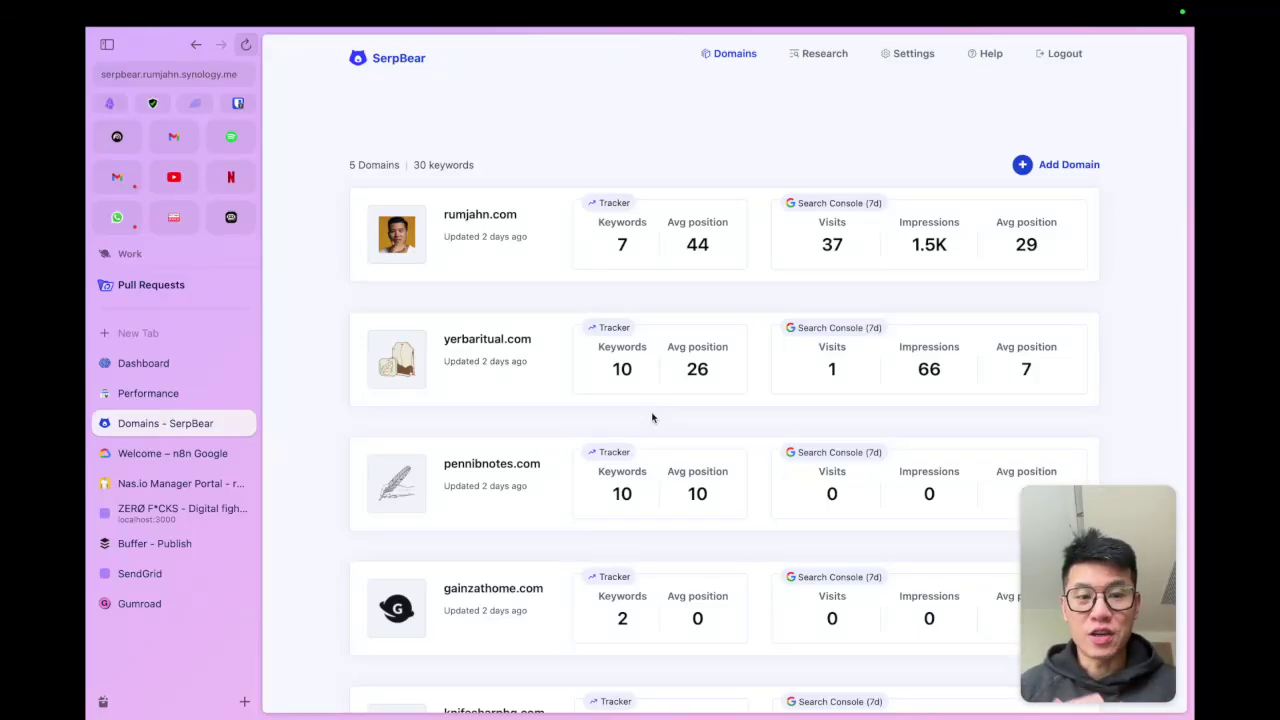
- Review the scraping methods offered in the SerpBear scraper settings and check the Scraping Robot dashboard for its API details
click(904, 58)
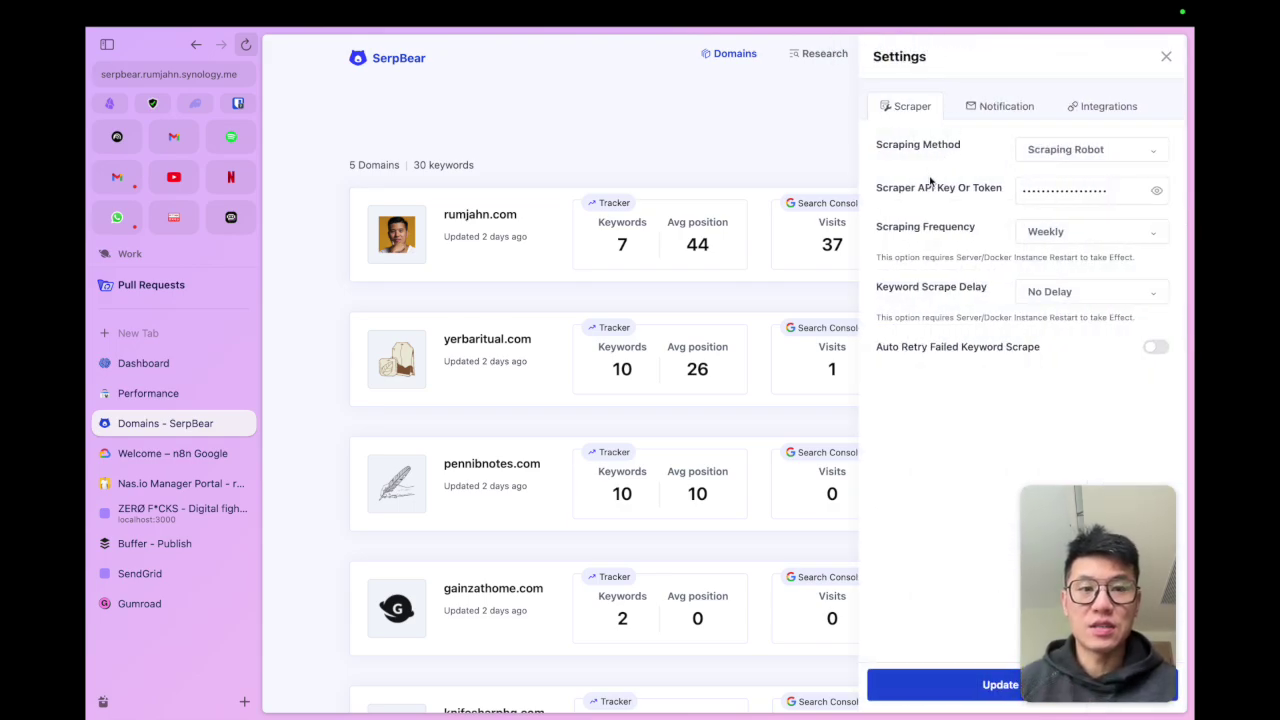
click(1104, 155)
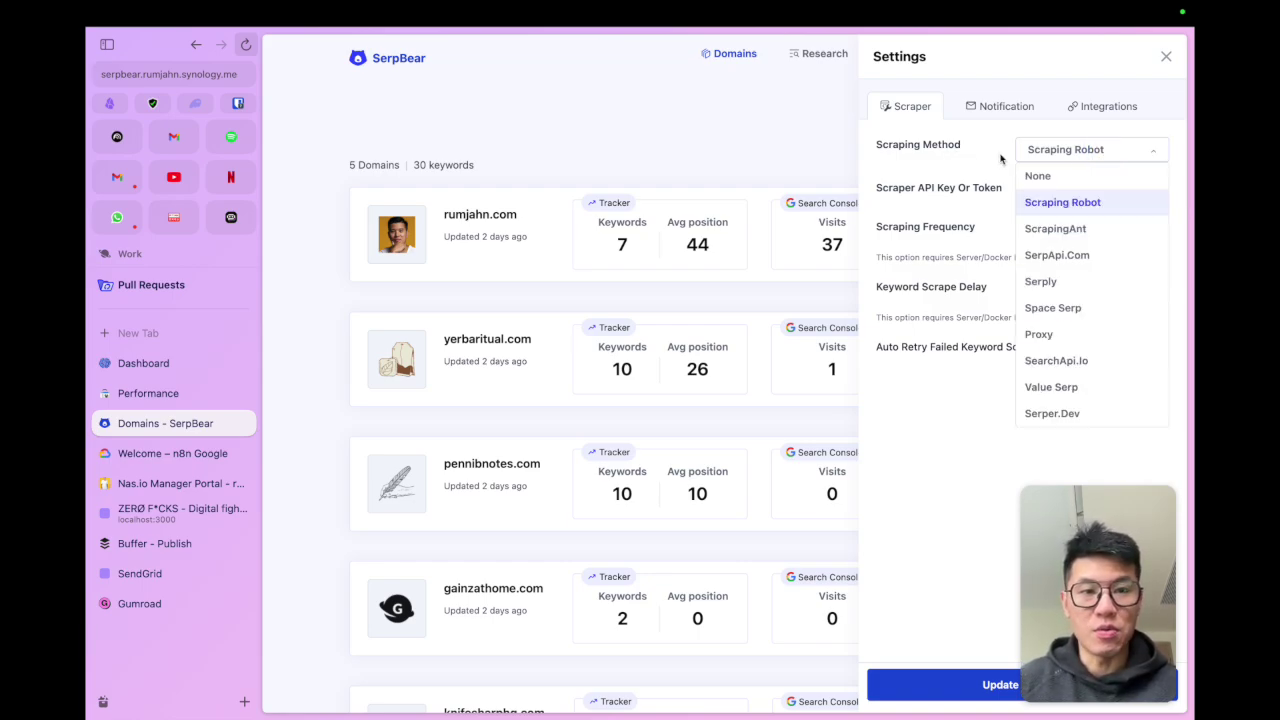
click(186, 365)
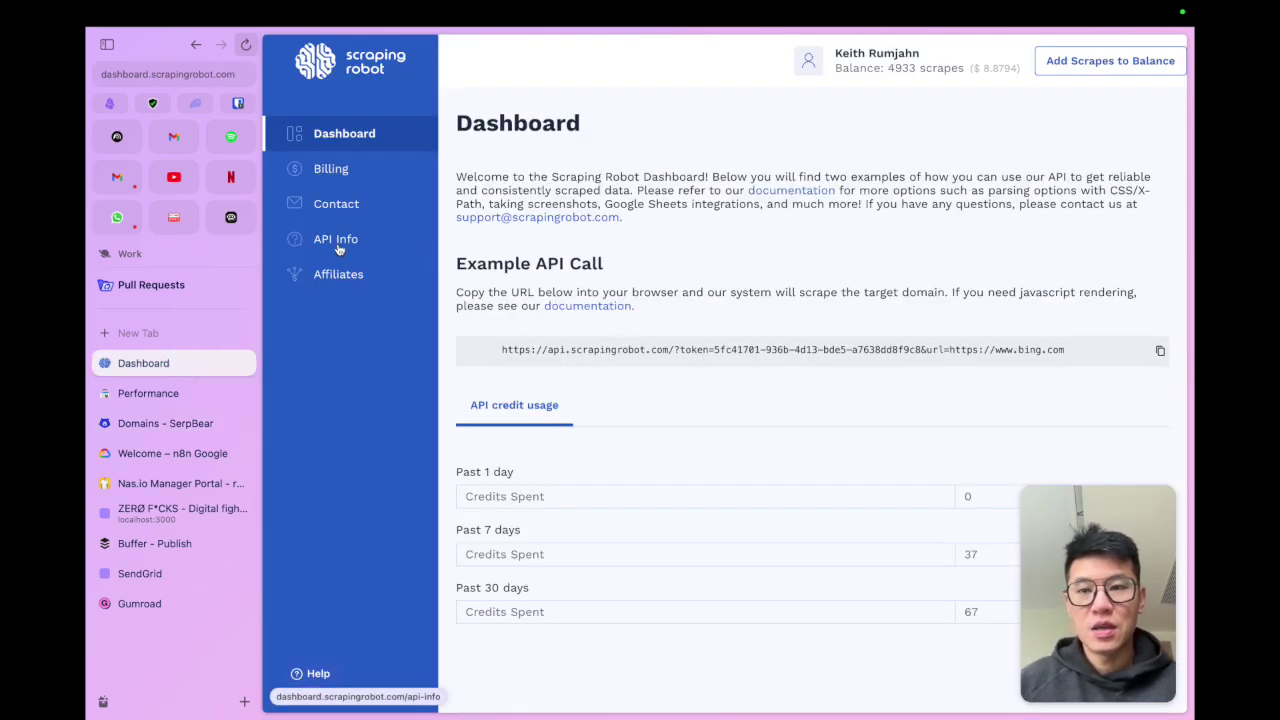
click(160, 423)
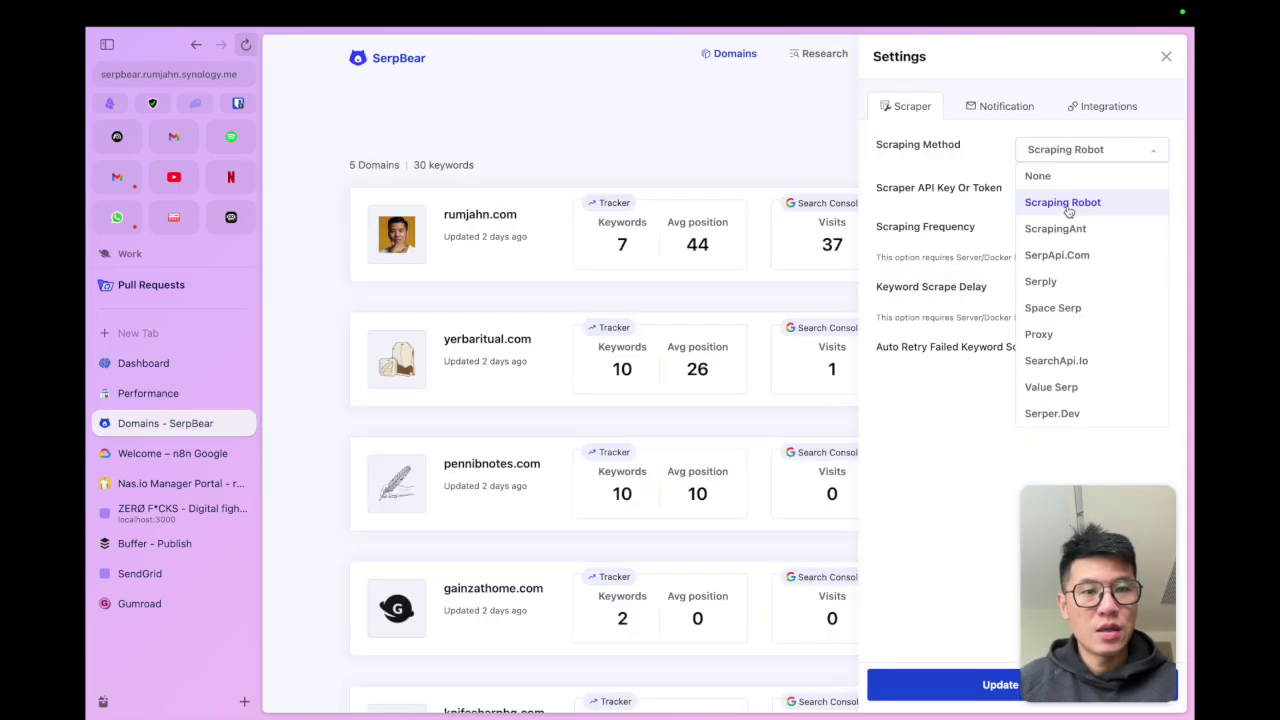
click(972, 197)
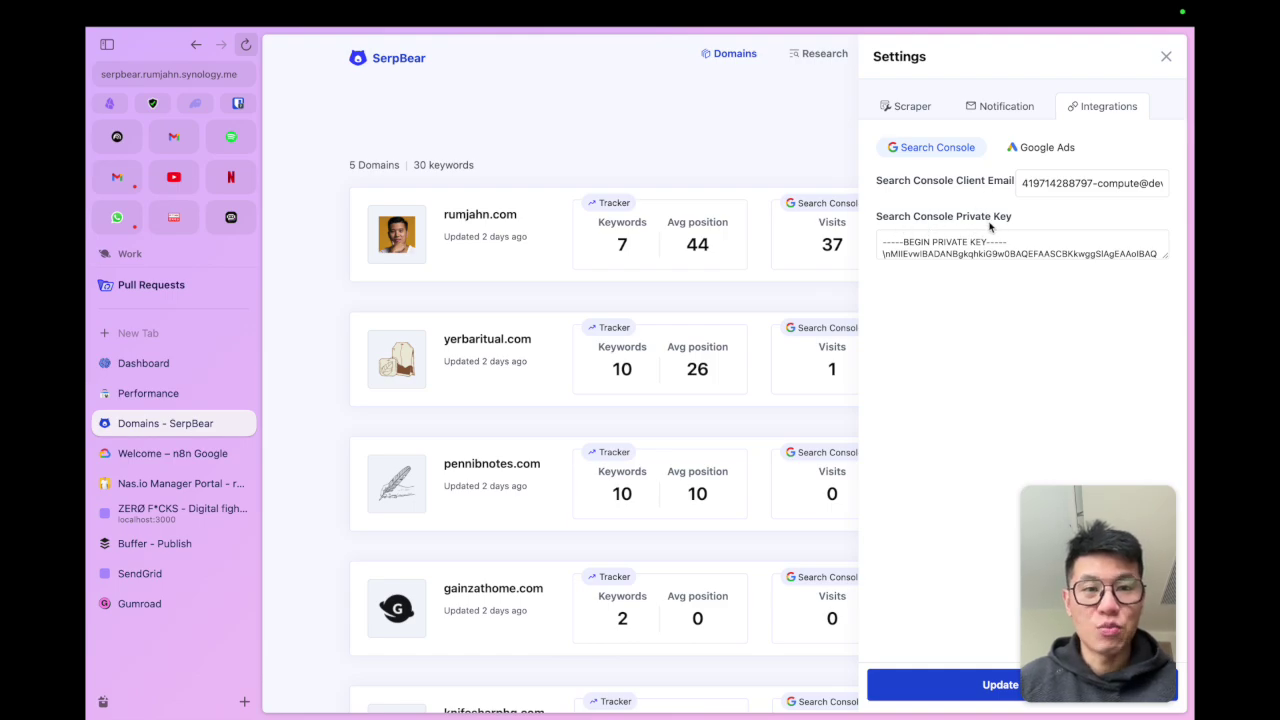
- Switch to Google Cloud and open the API Library for enabling APIs and services in the n8n Google project
click(229, 455)
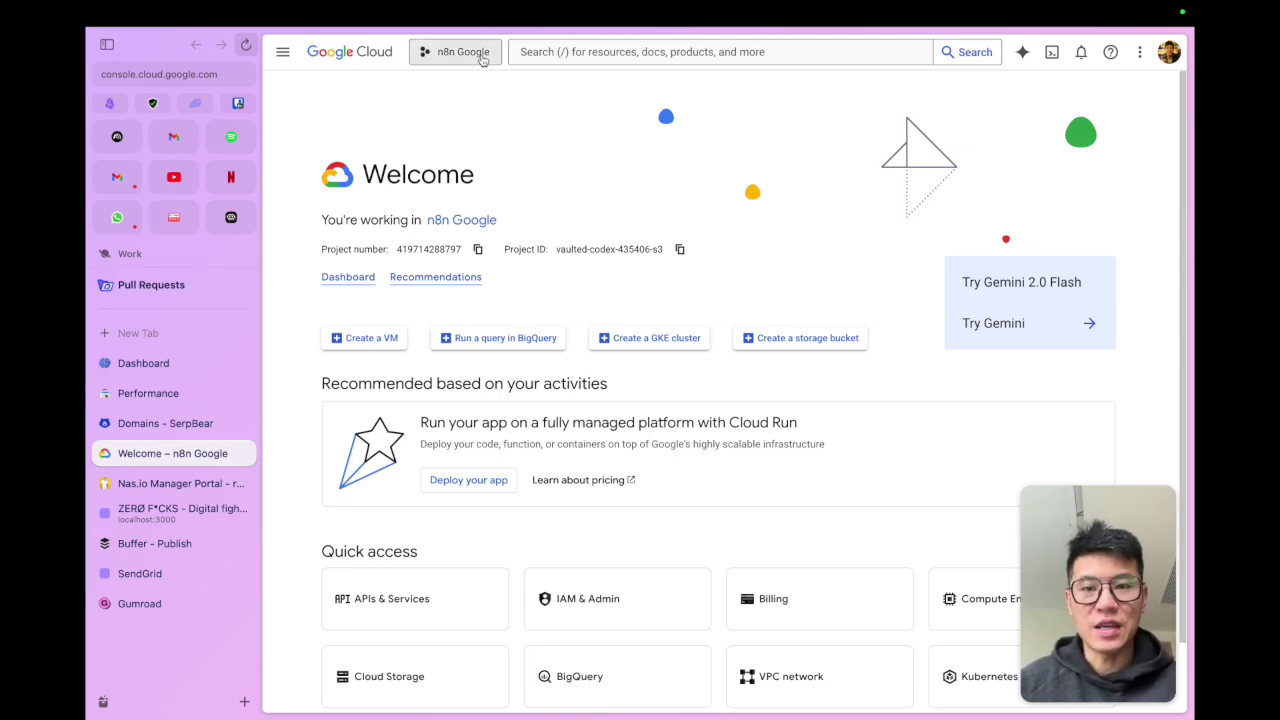
scroll(506, 531, down, 2)
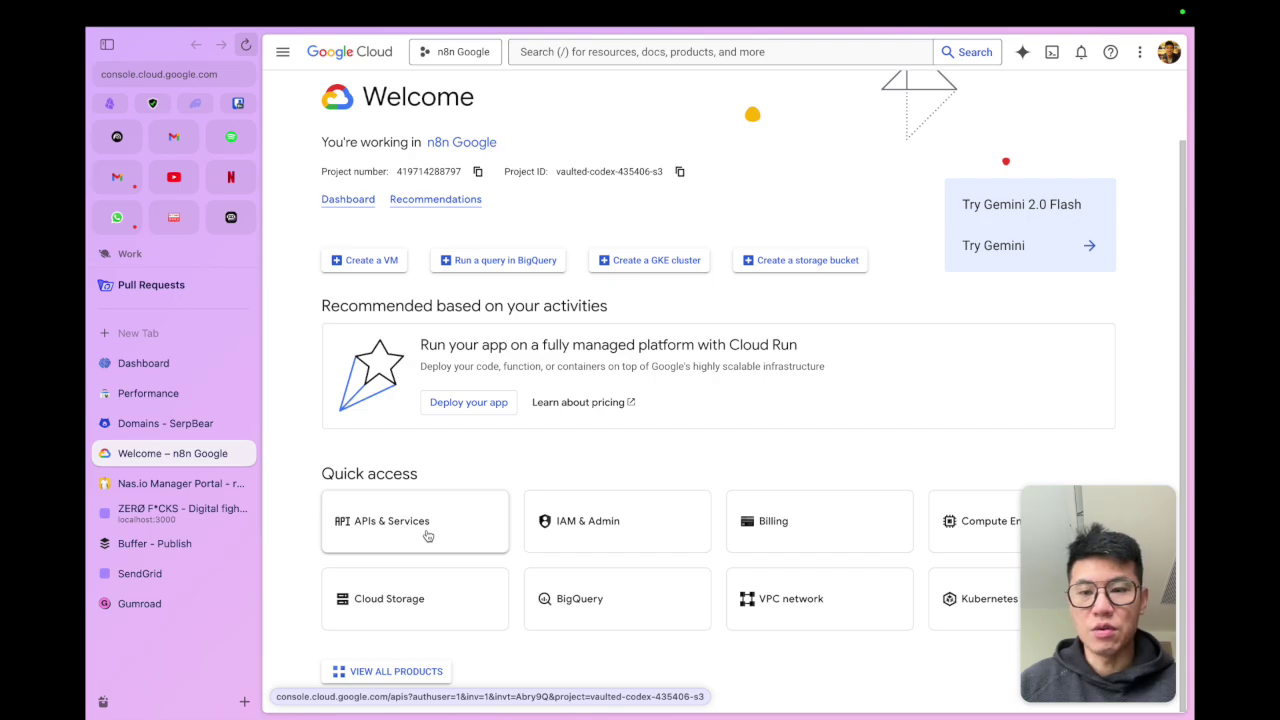
click(427, 536)
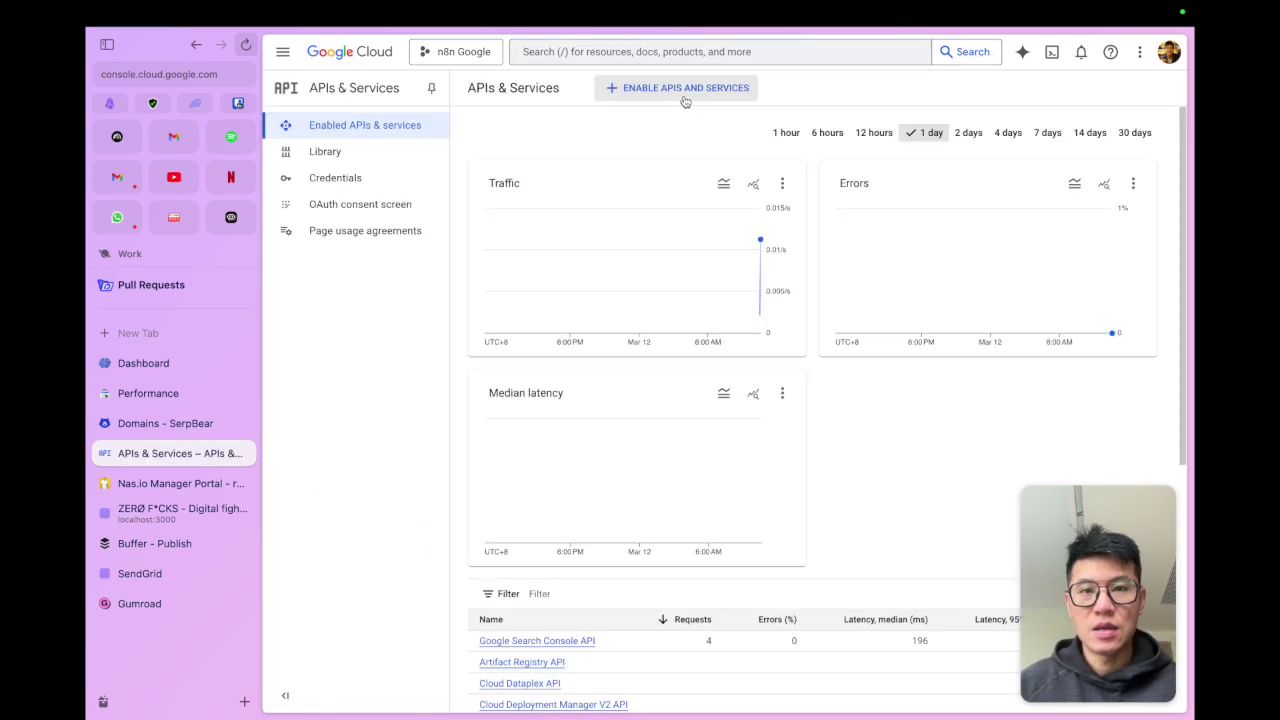
click(685, 99)
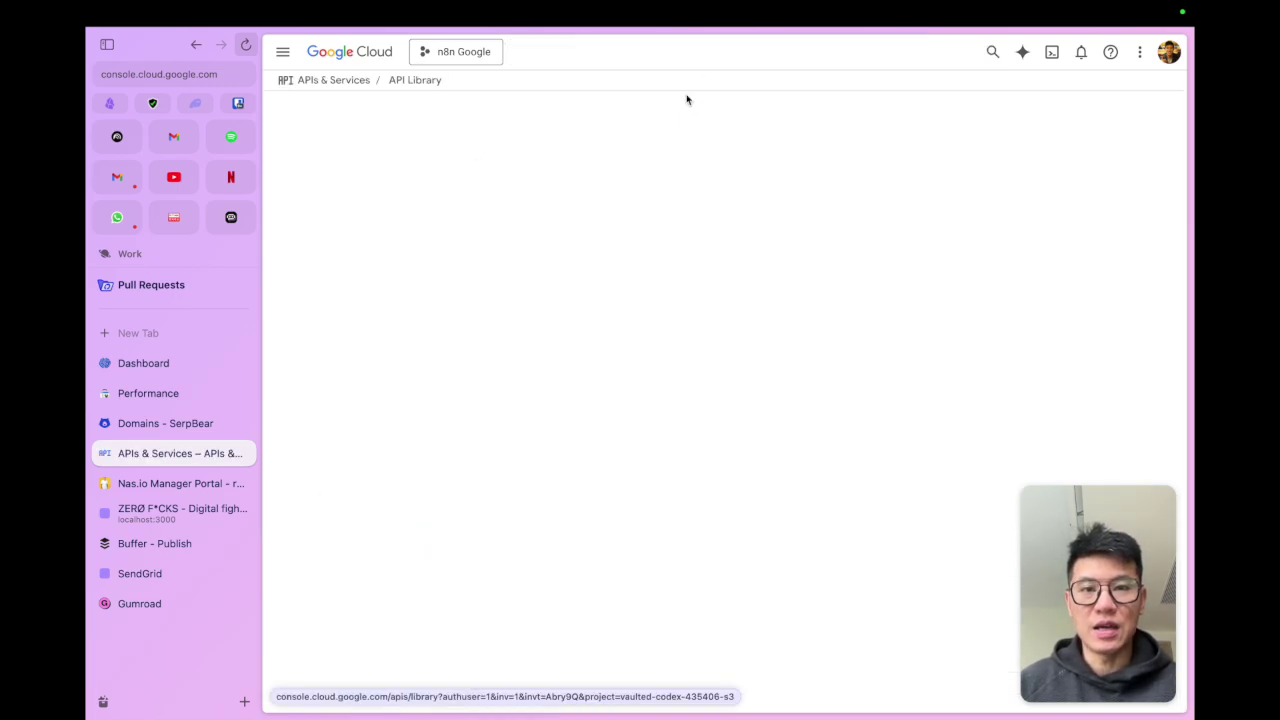
- Search the API Library for "google search console api" and open the Google Search Console API entry
text(google search)
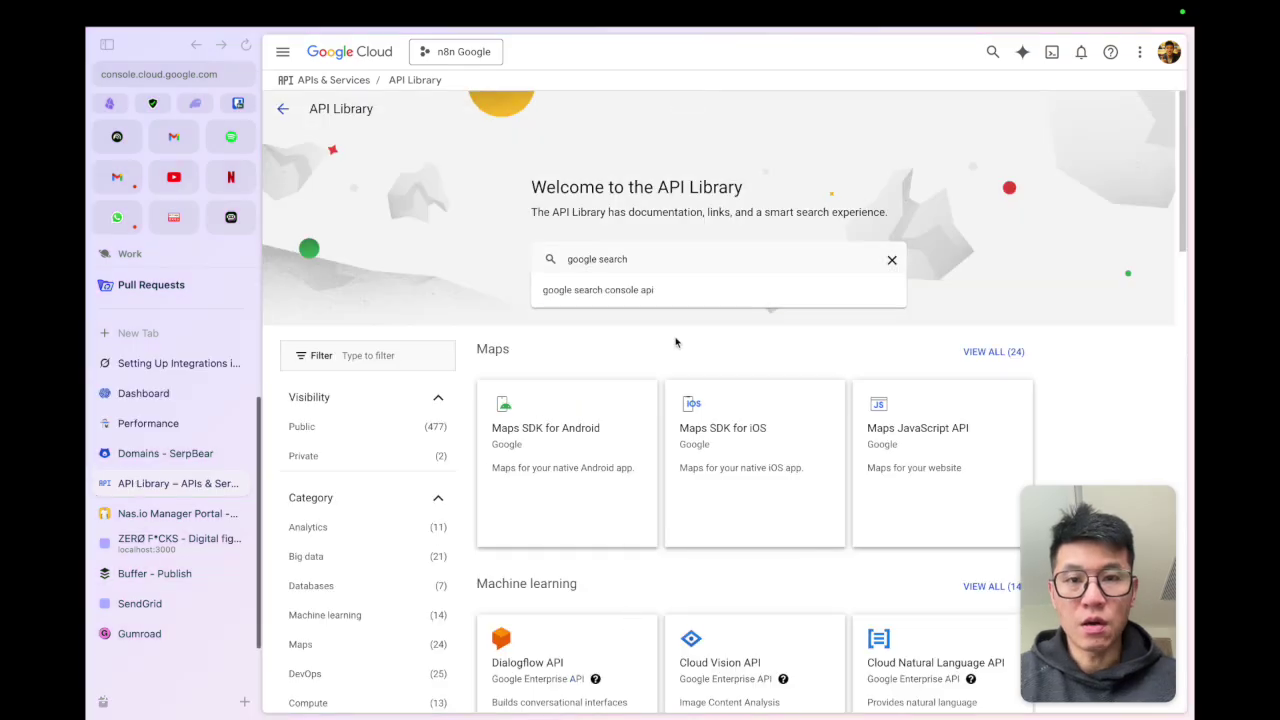
click(660, 260)
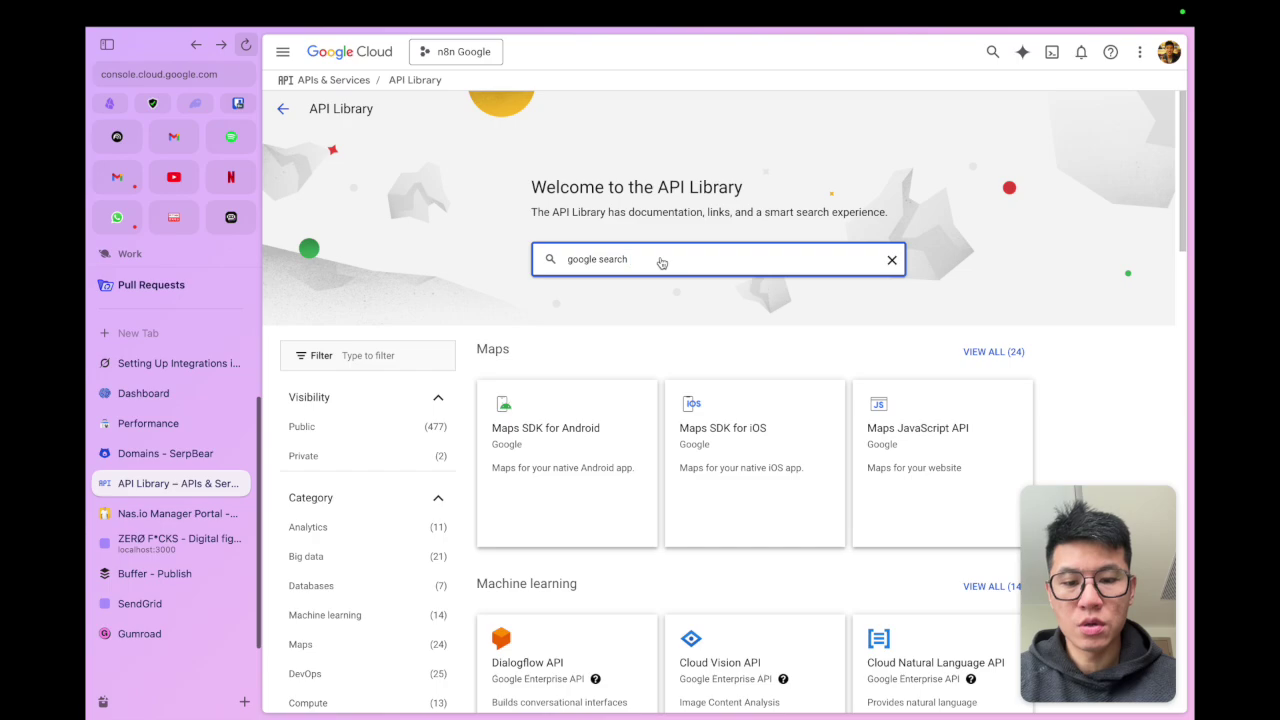
text(con)
click(640, 292)
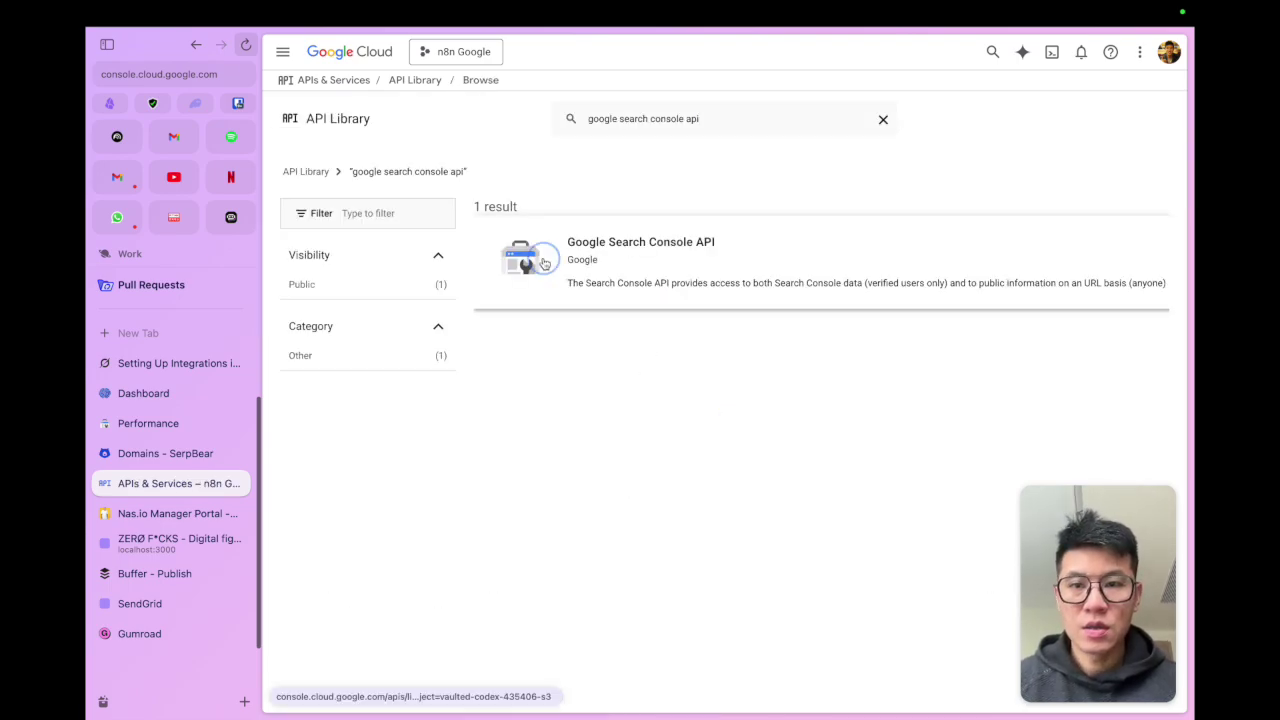
click(544, 262)
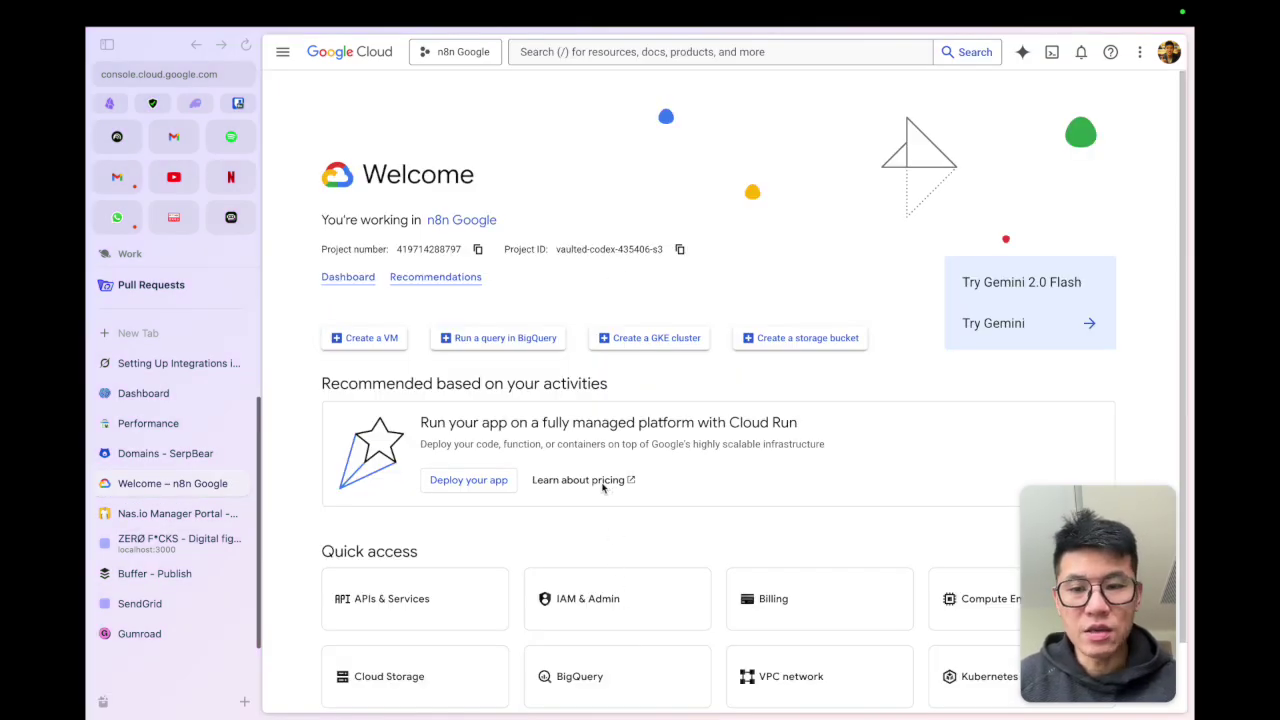
- Open the credentials of the n8n Google project under APIs & Services and view the credential types that can be created
click(405, 605)
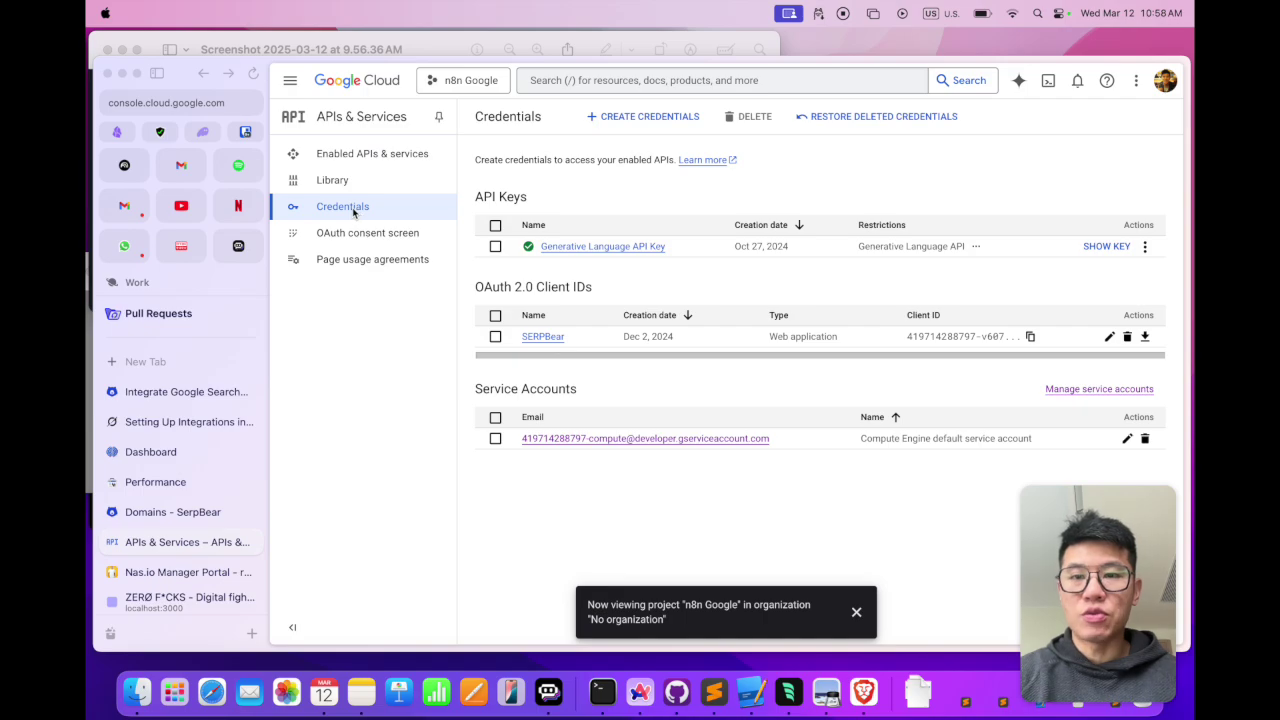
click(528, 464)
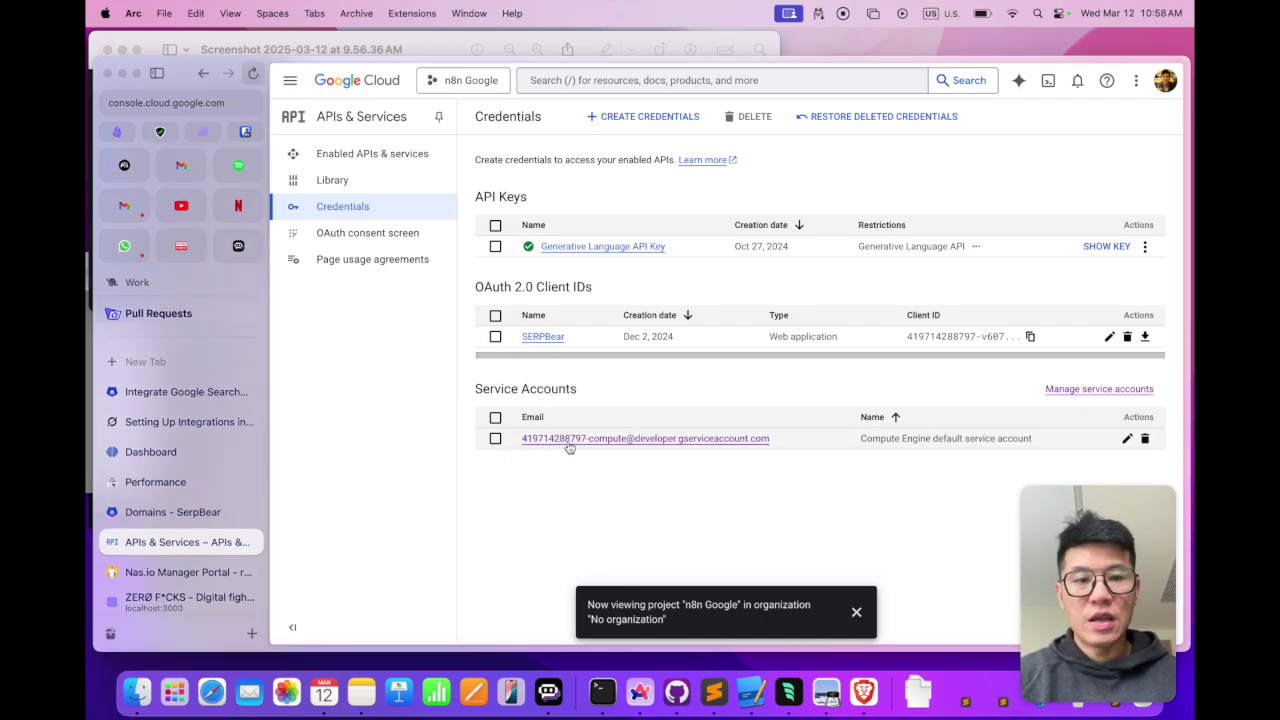
click(652, 118)
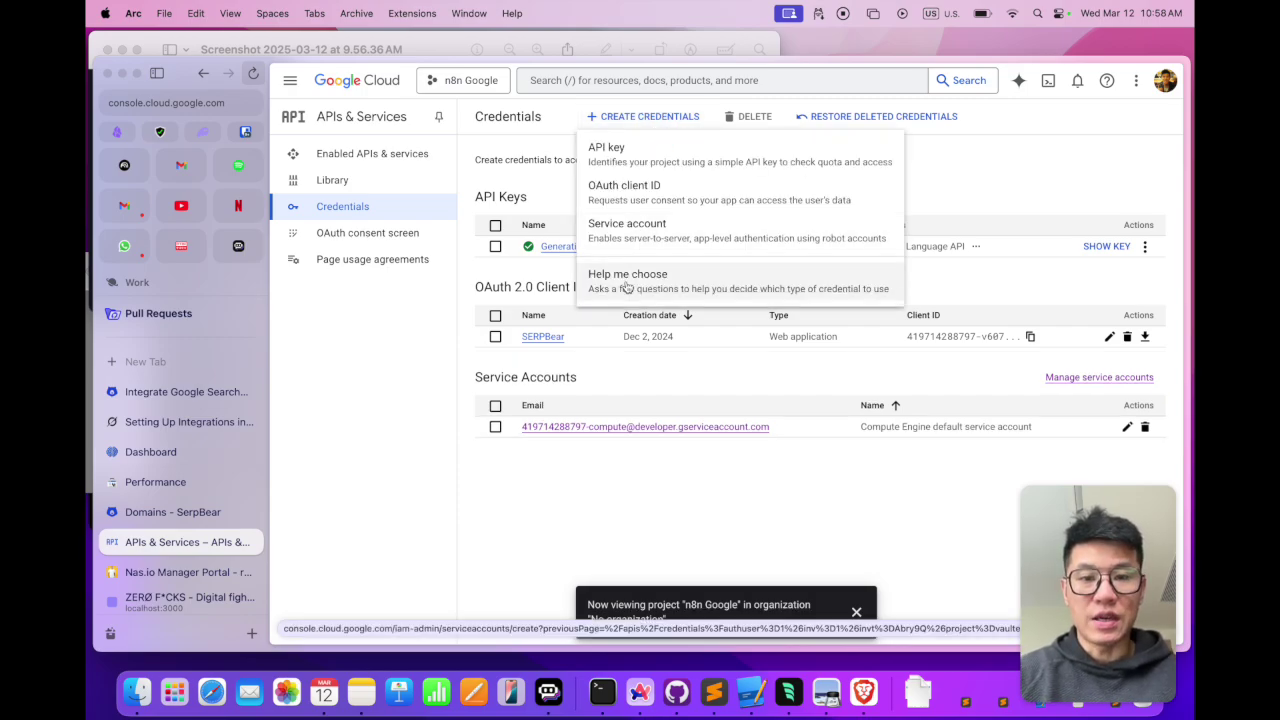
click(616, 474)
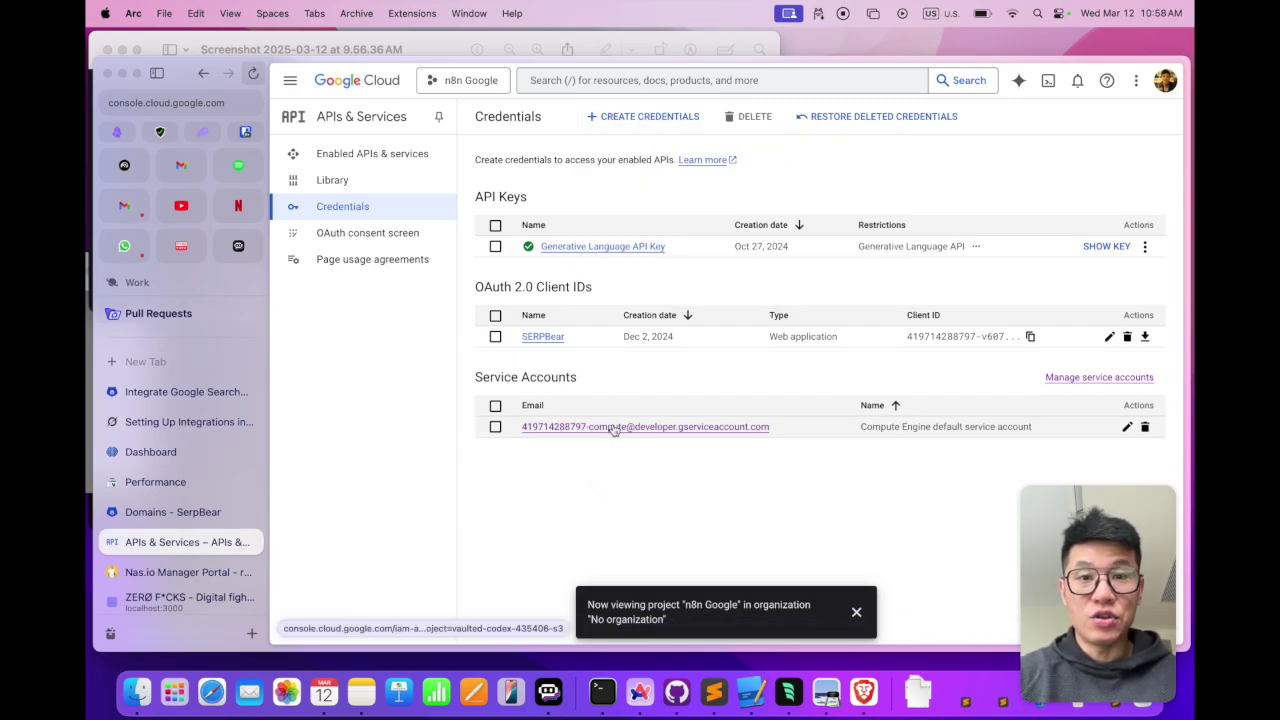
- Create a new private key of type JSON for the Compute Engine default service account
click(614, 427)
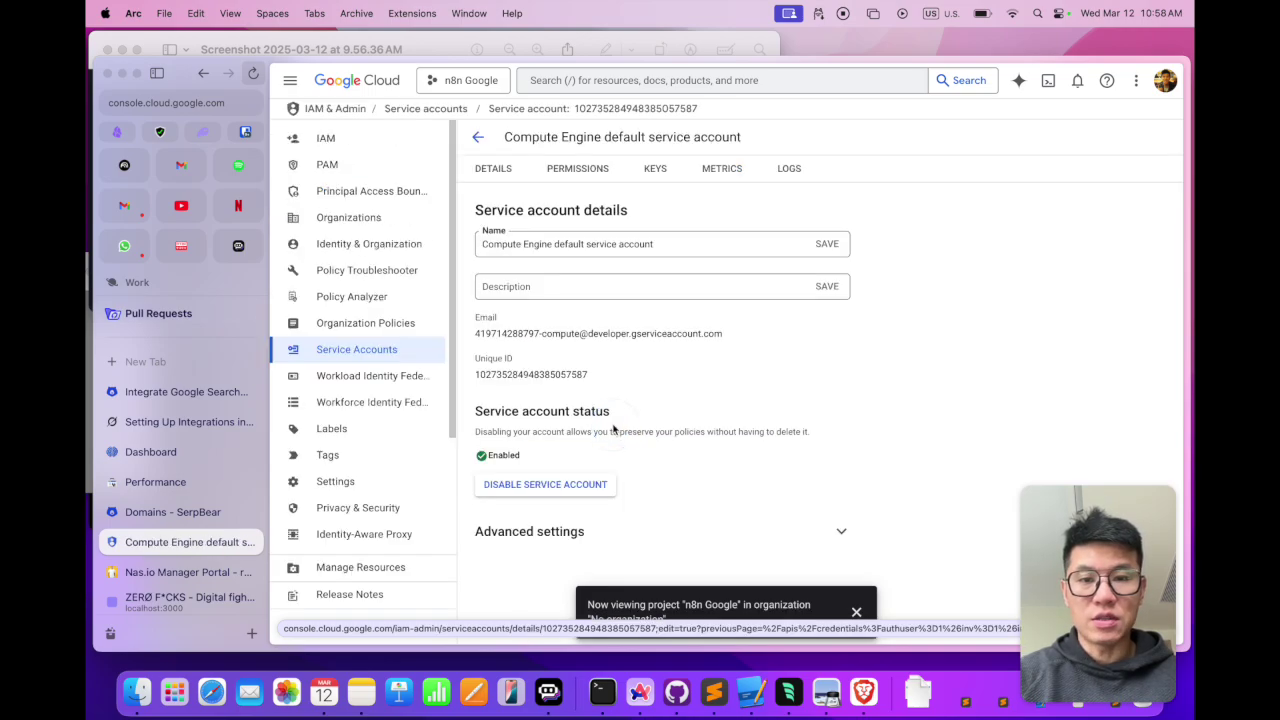
click(658, 176)
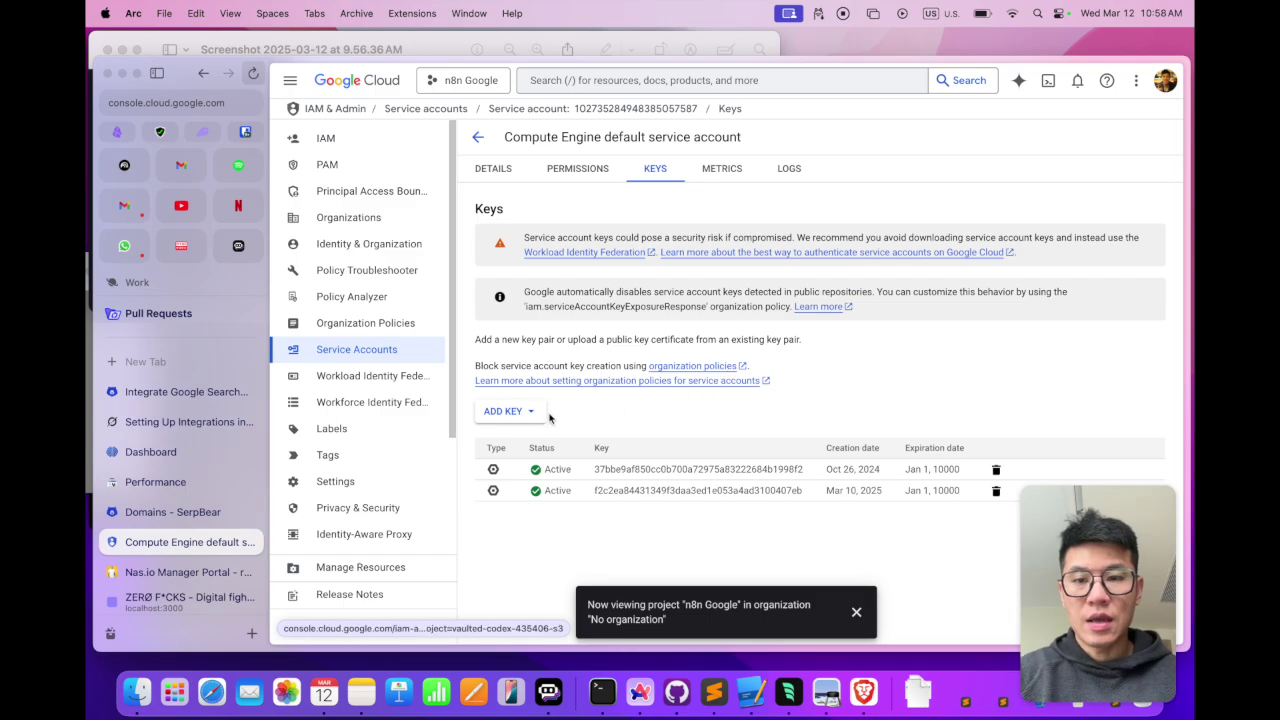
click(534, 414)
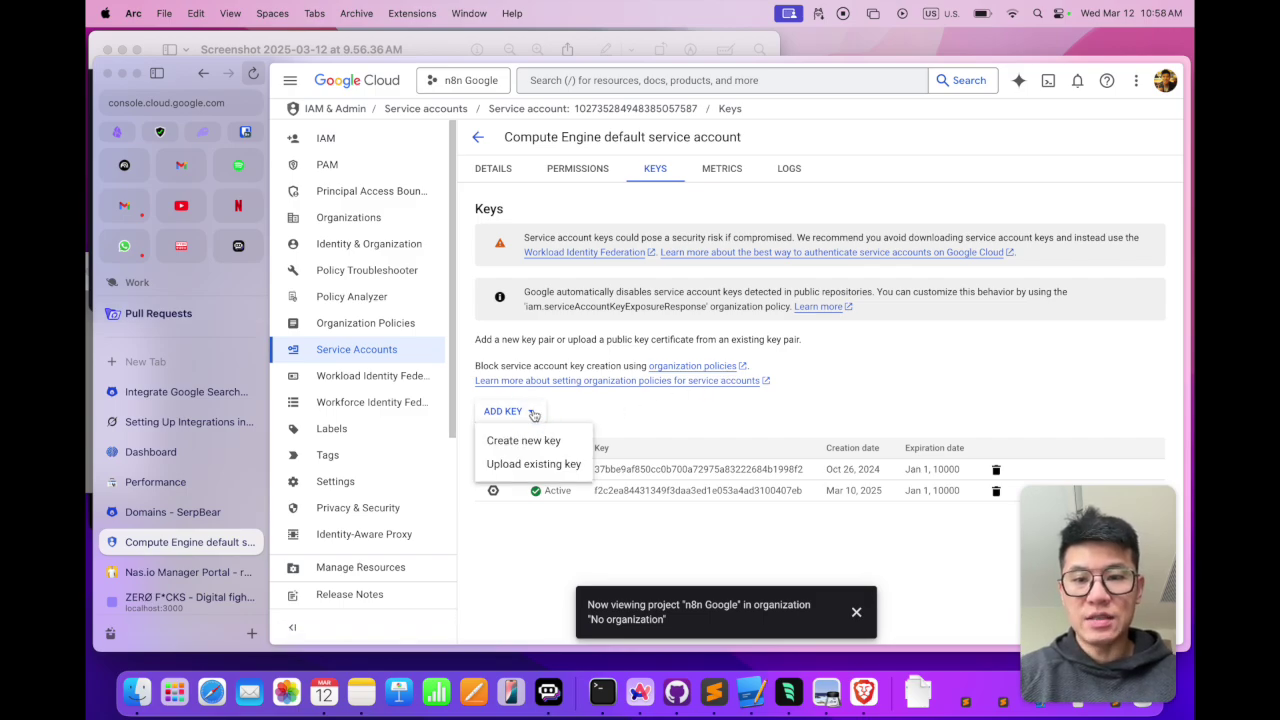
click(532, 444)
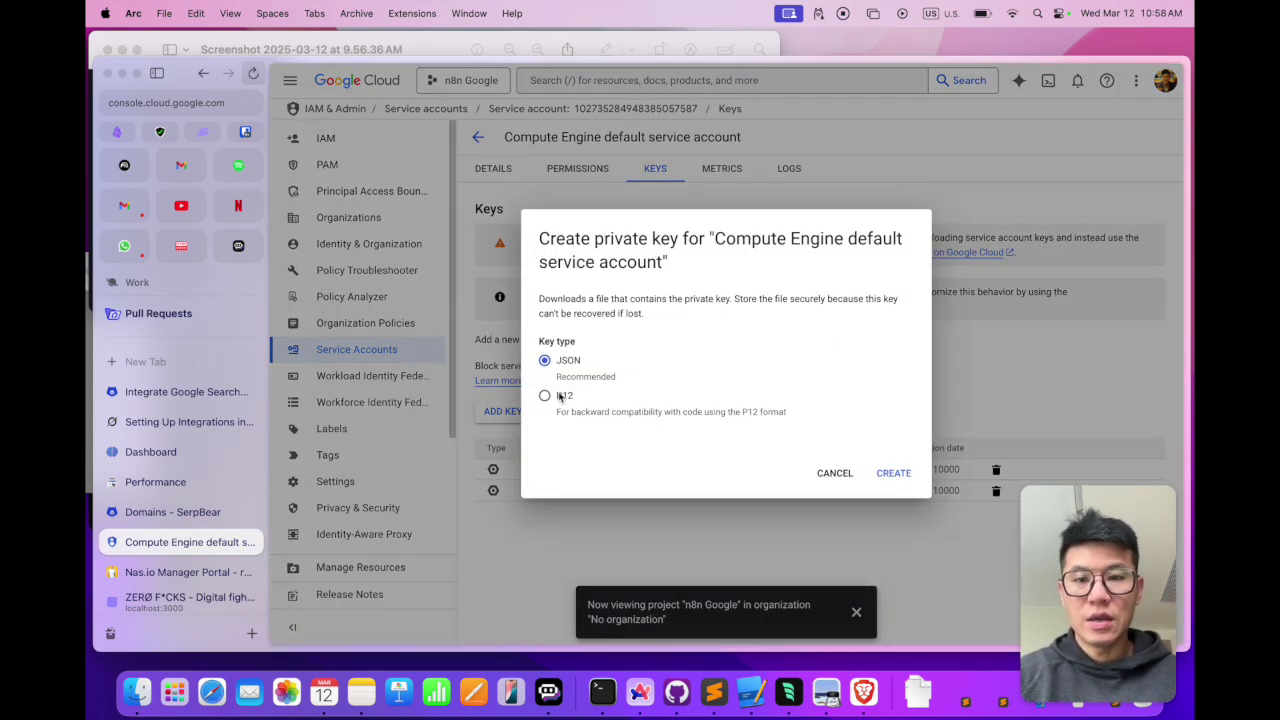
click(912, 481)
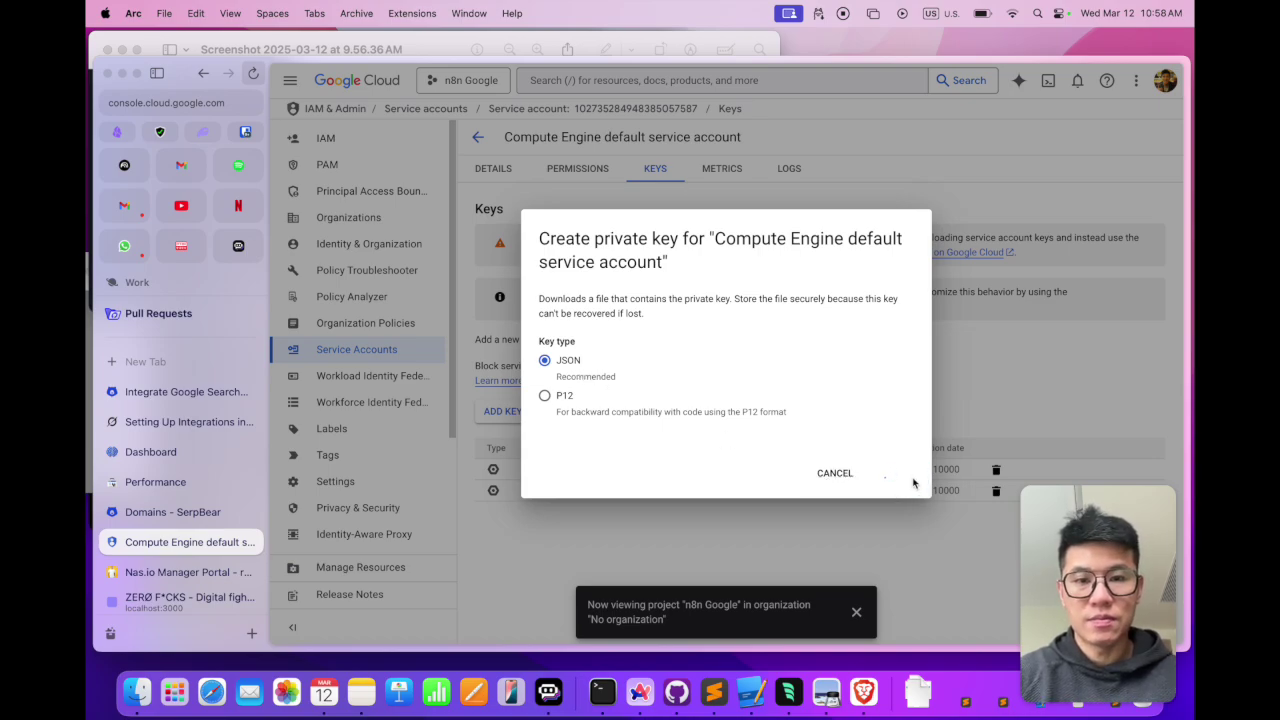
- Open the downloaded key file Vaulted Codex 435406 (1).json from the Downloads folder in Sublime Text
click(137, 692)
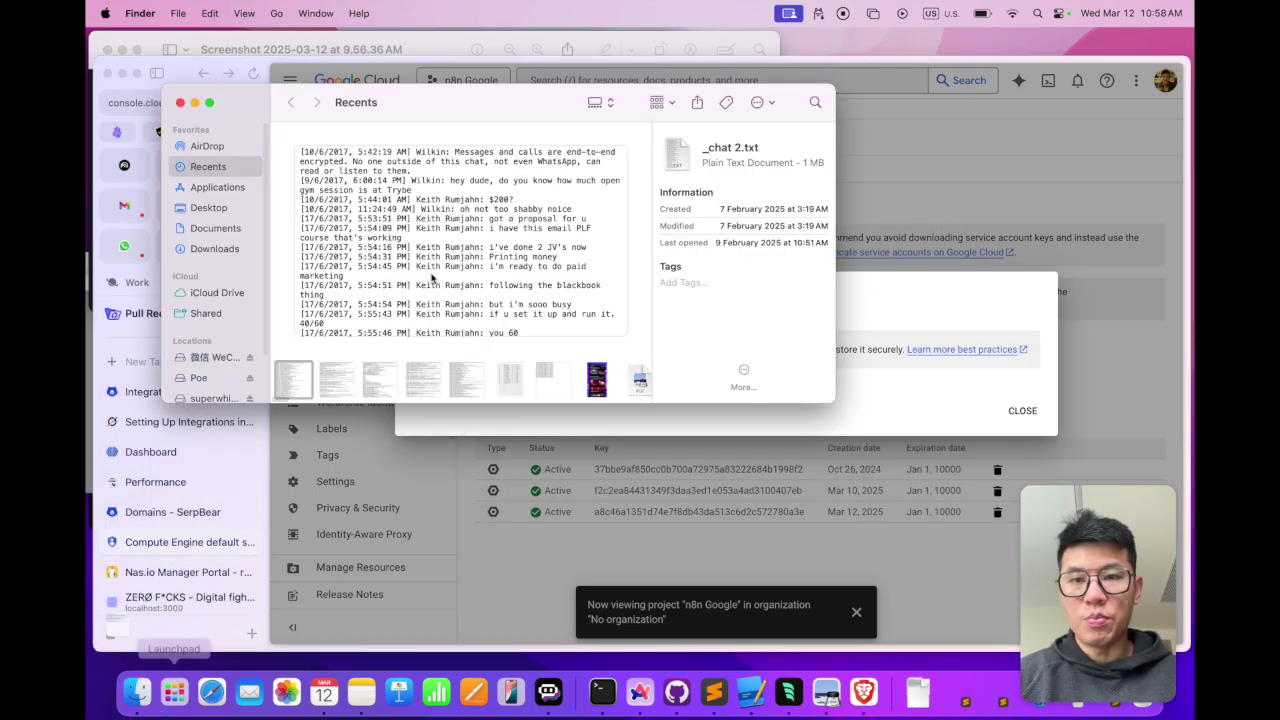
click(214, 248)
right_click(372, 153)
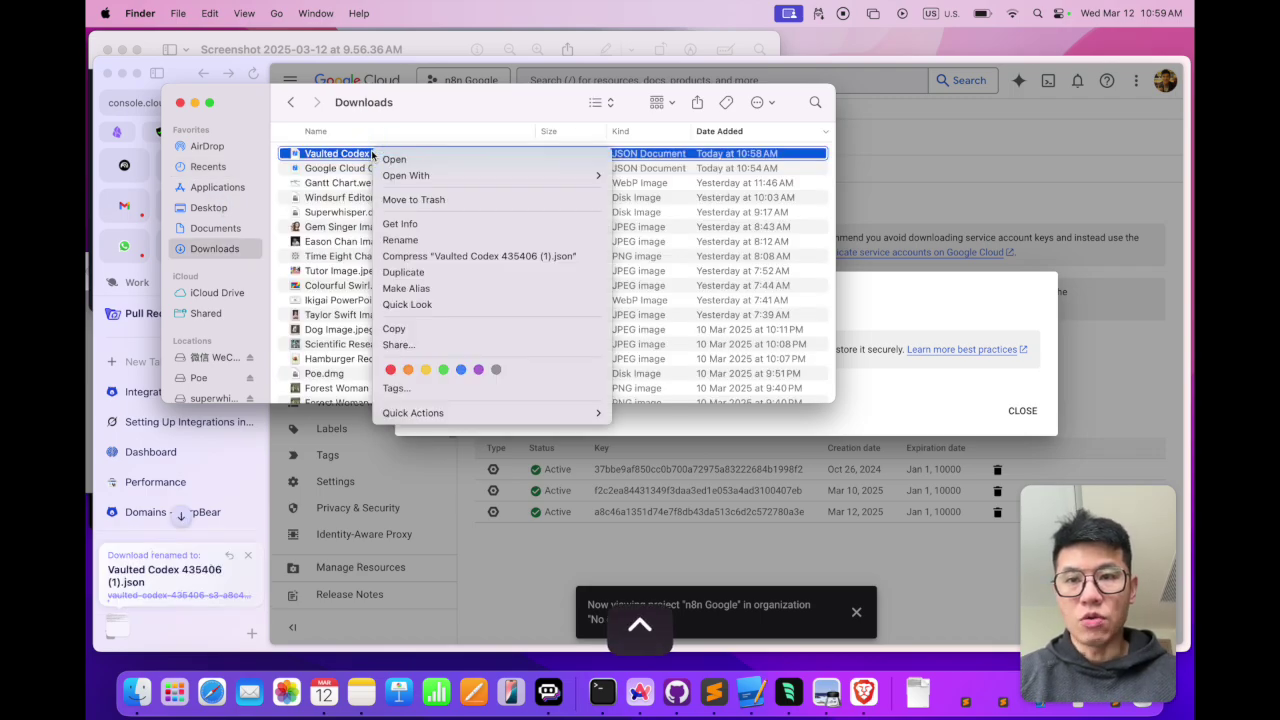
mouse_move(449, 177)
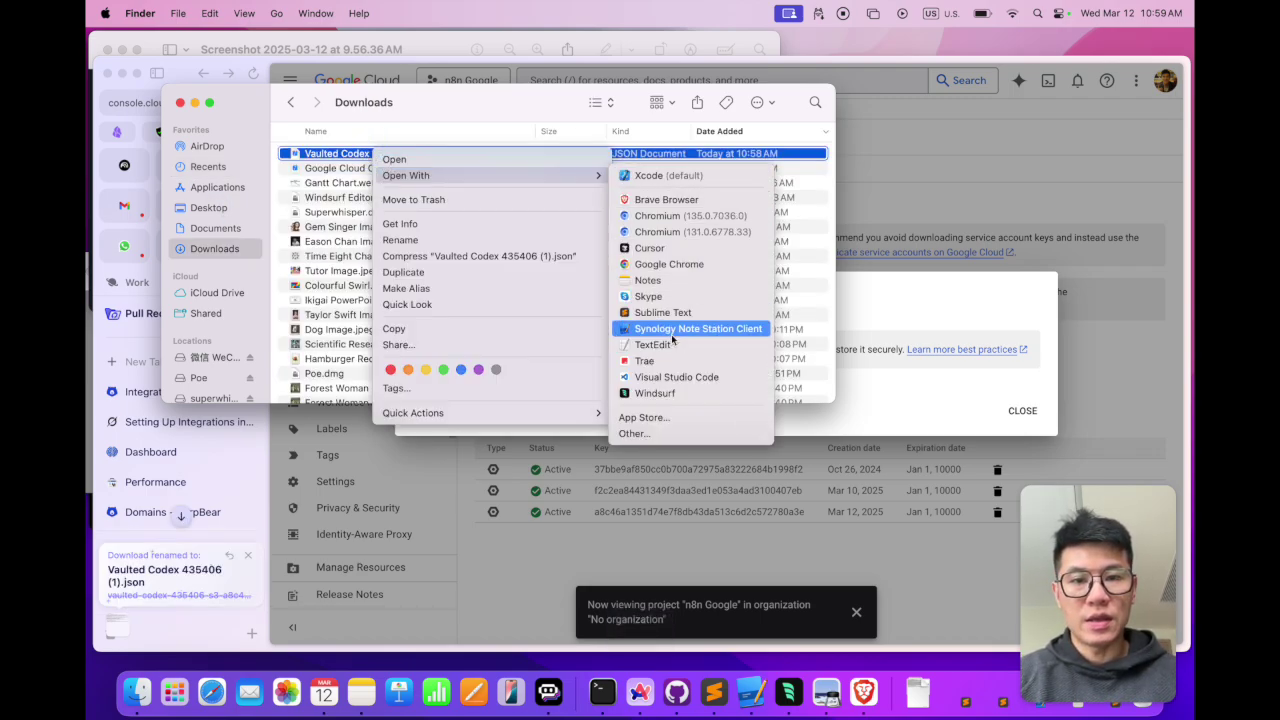
click(662, 312)
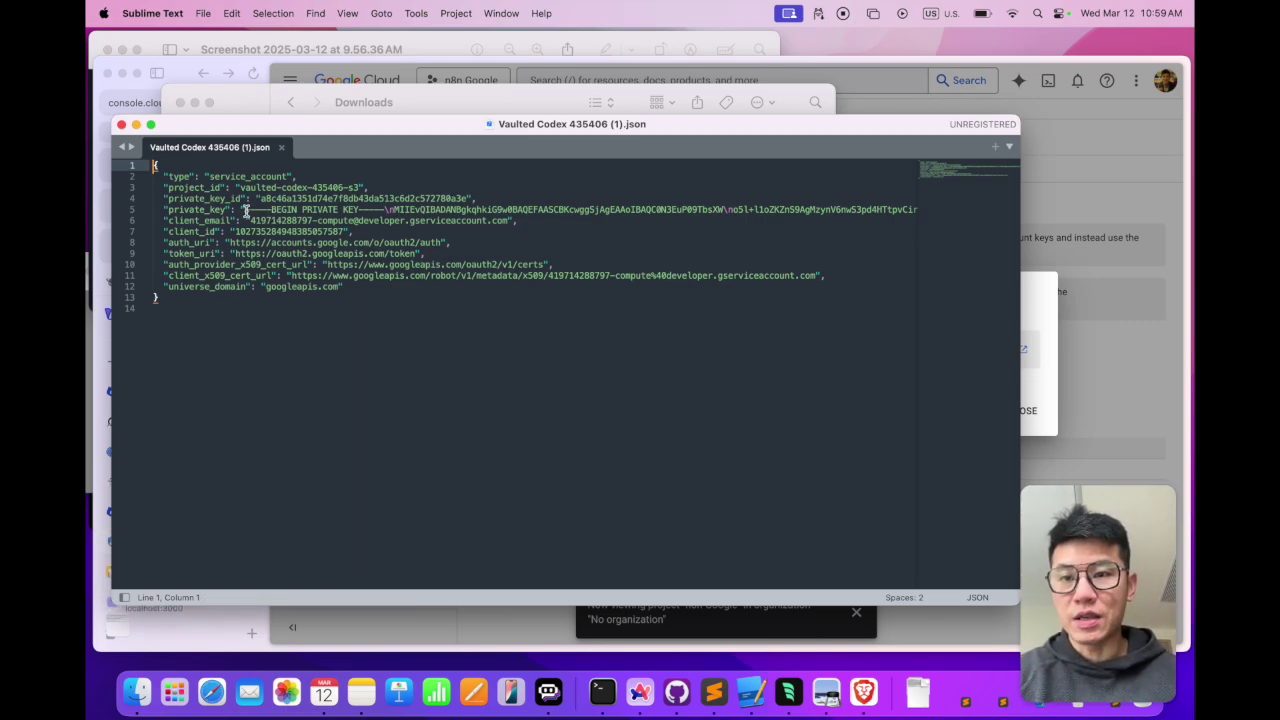
- Examine where the private_key value starts and ends in the JSON file, from its opening dashes to the closing \n
drag(245, 210, 833, 221)
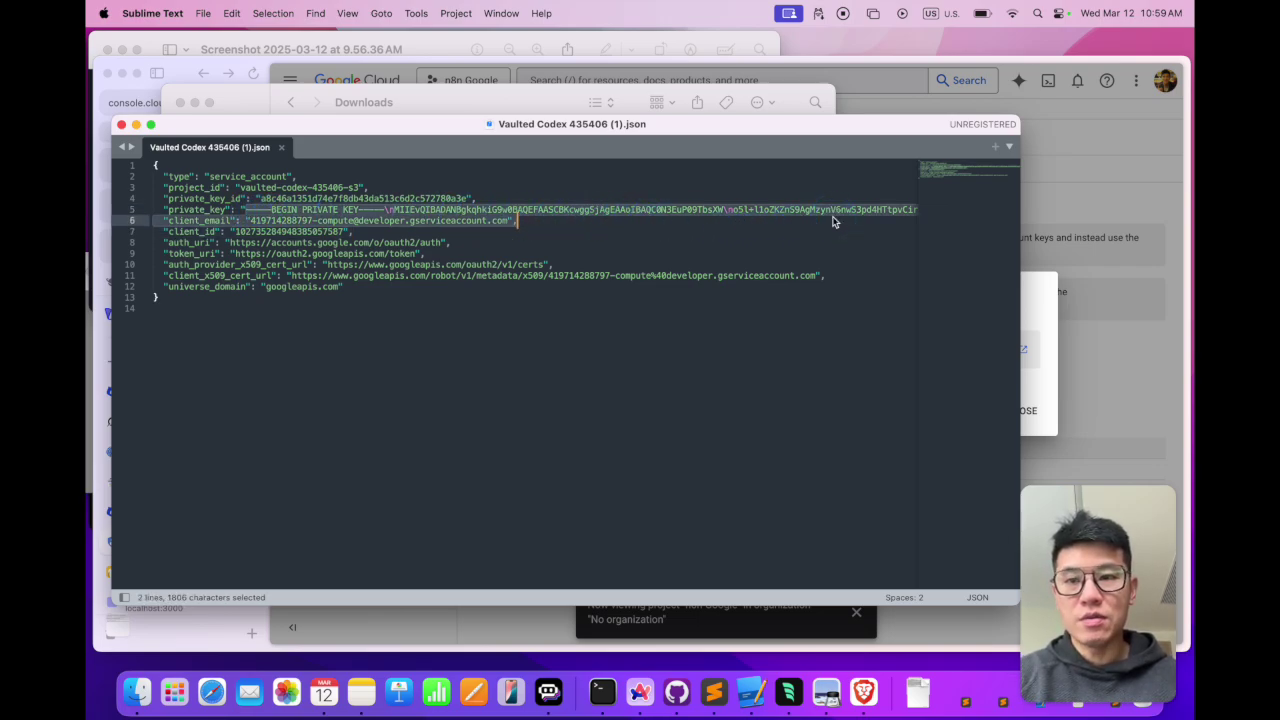
click(293, 214)
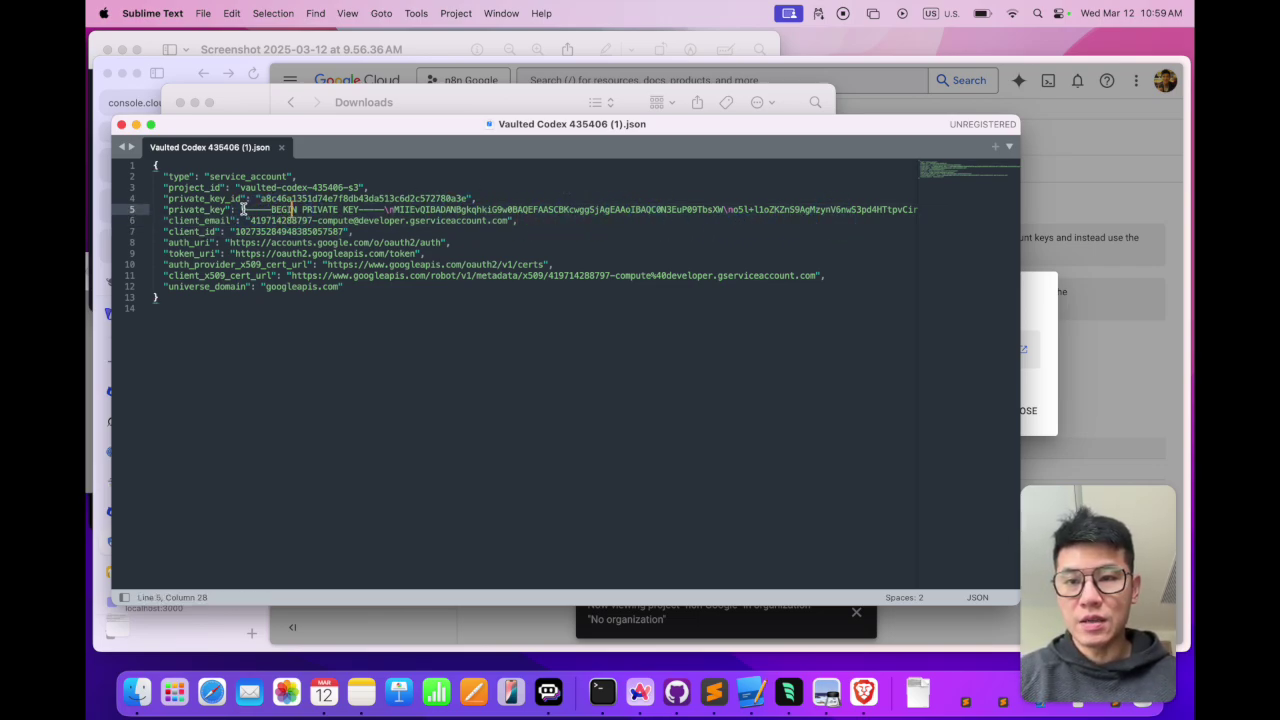
drag(244, 210, 250, 210)
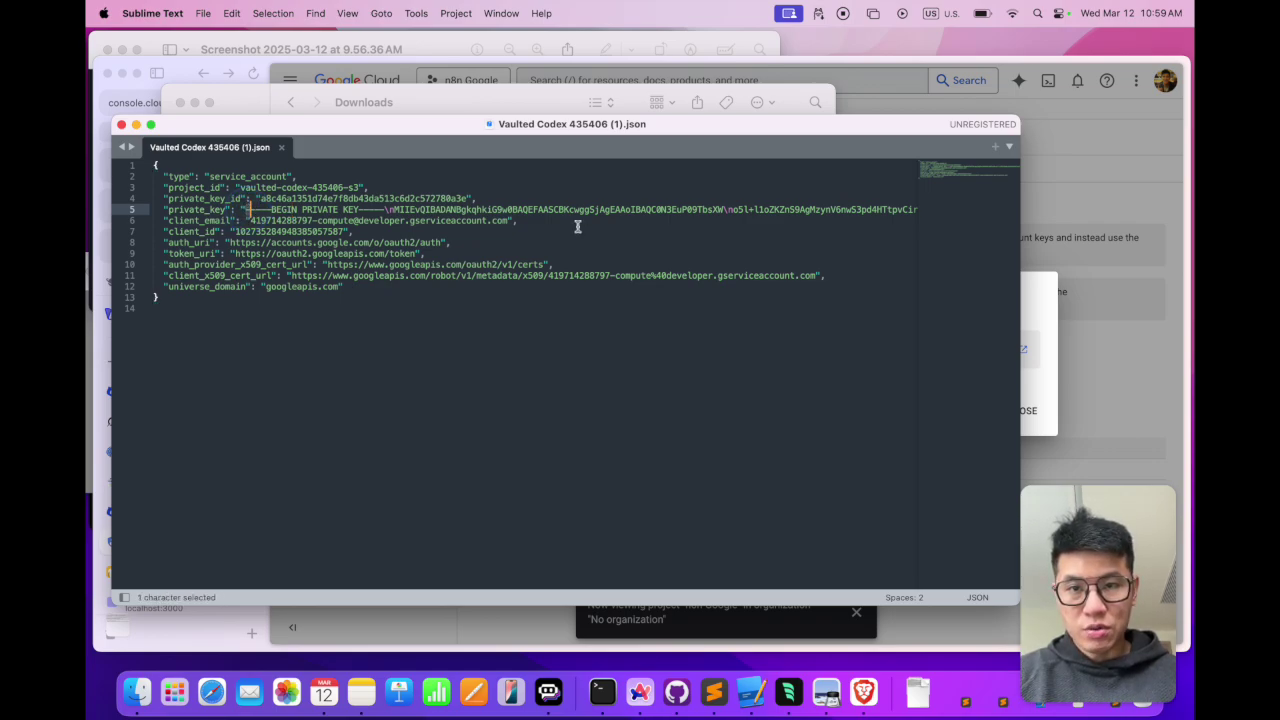
scroll(577, 226, right, 15)
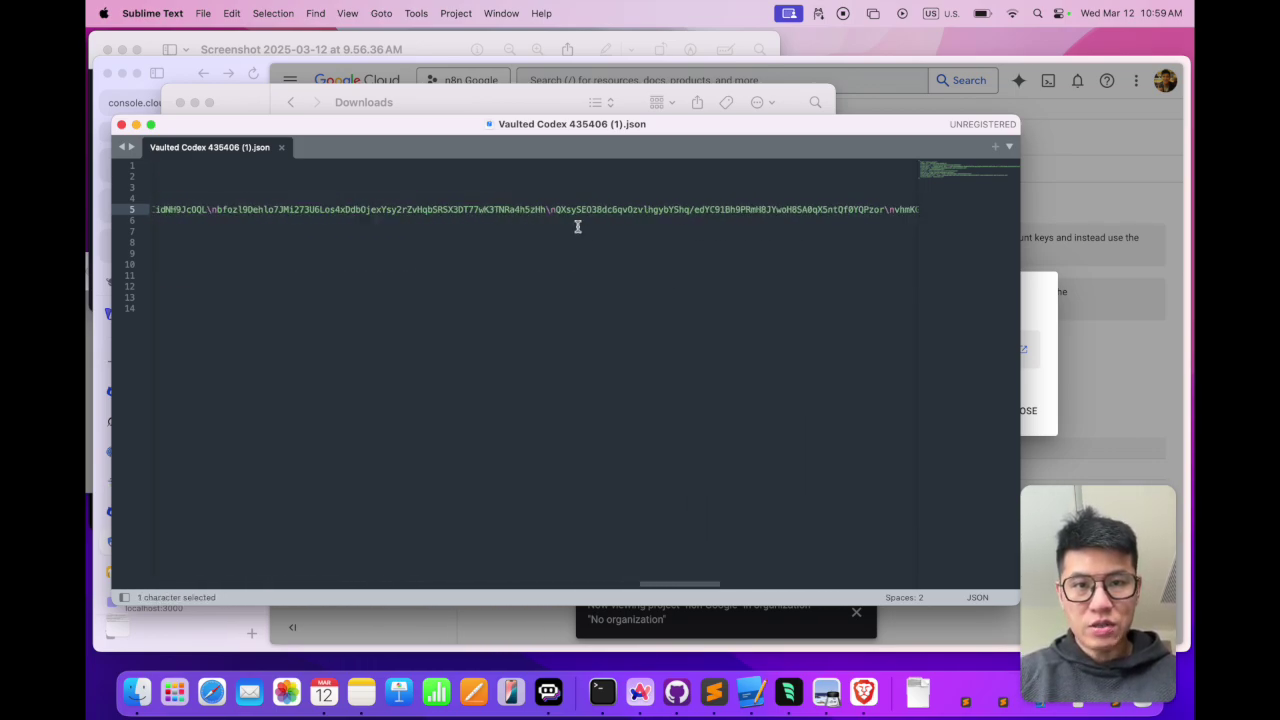
scroll(577, 226, right, 15)
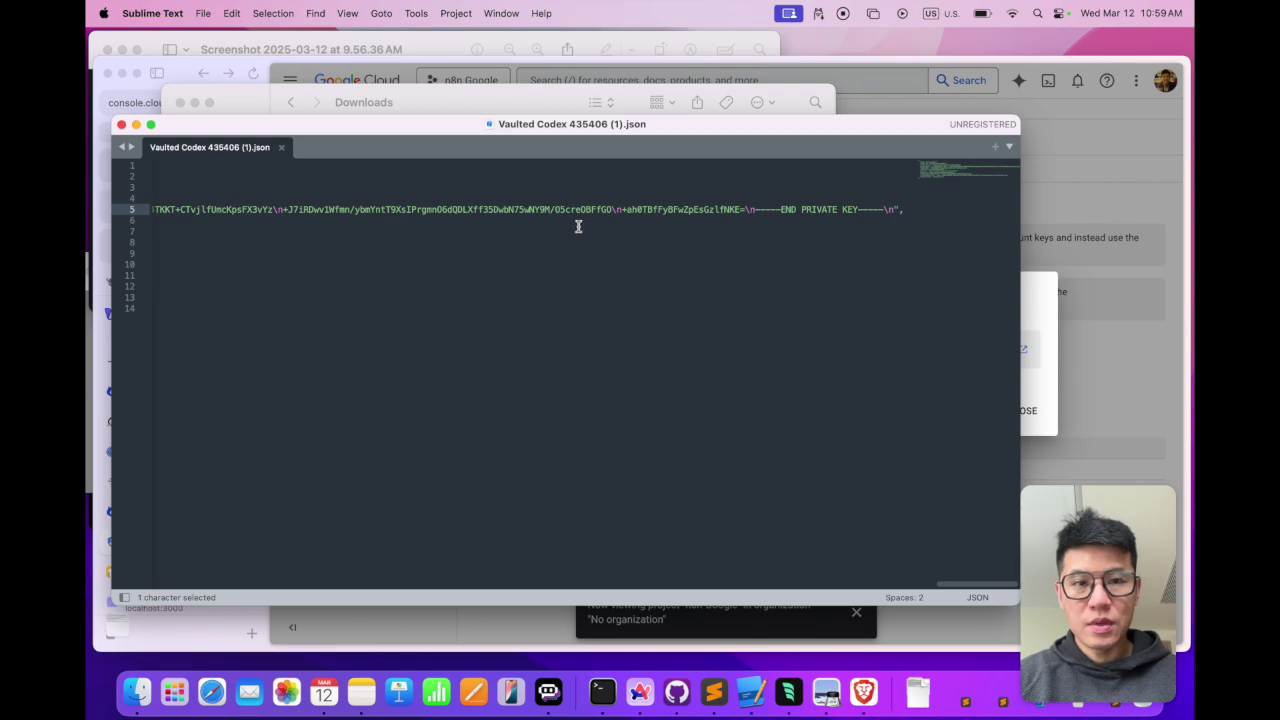
drag(893, 210, 884, 209)
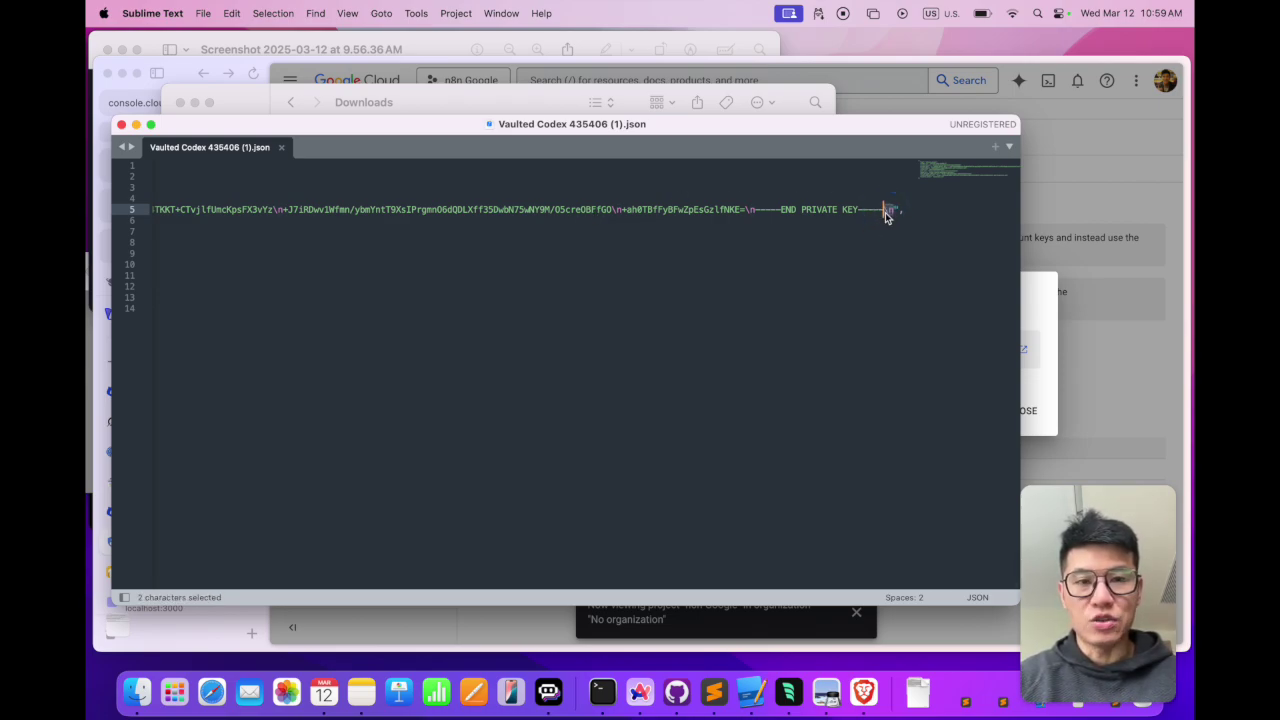
- Switch back to SerpBear's Search Console integration settings and check the client email and private key fields
click(1066, 192)
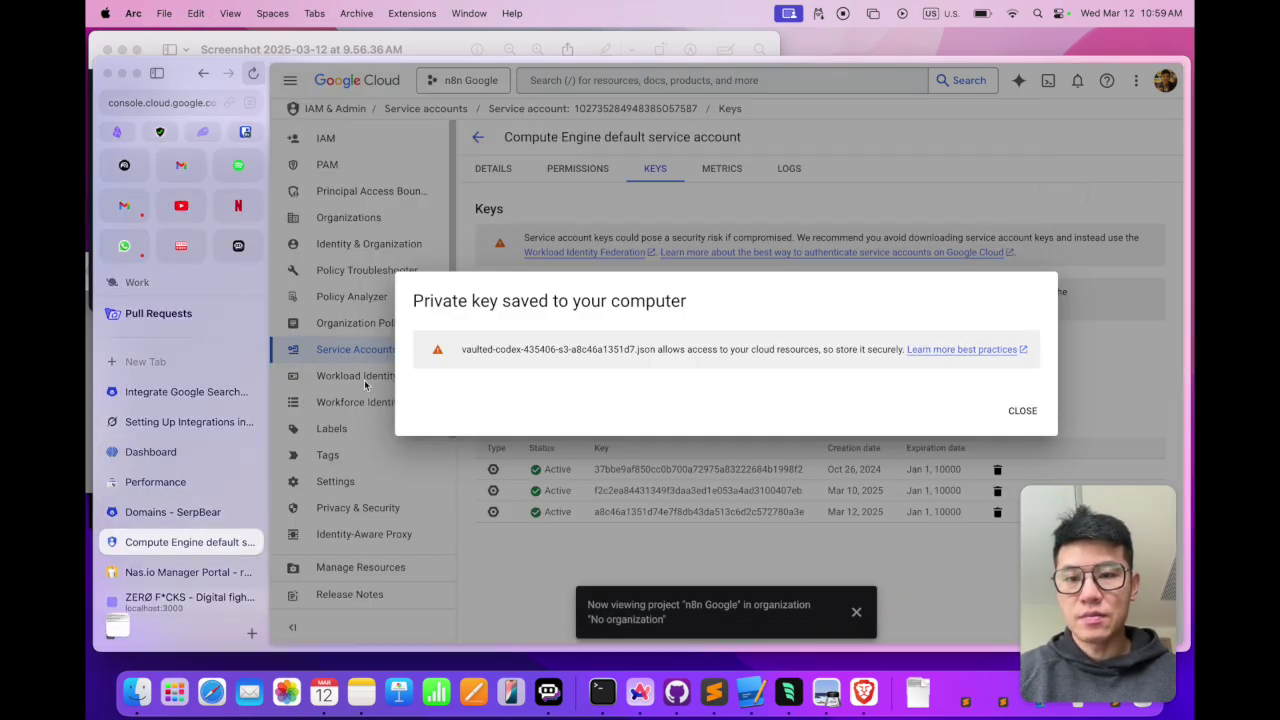
key(ctrl+Tab)
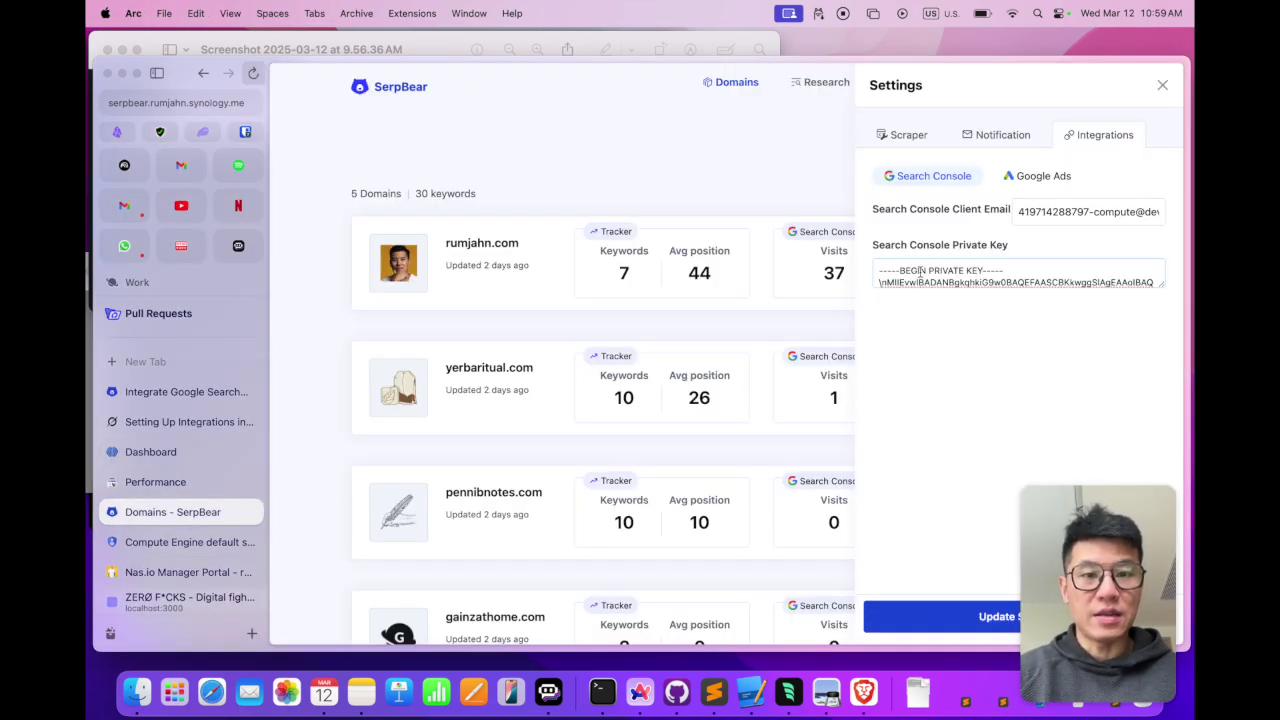
click(1044, 215)
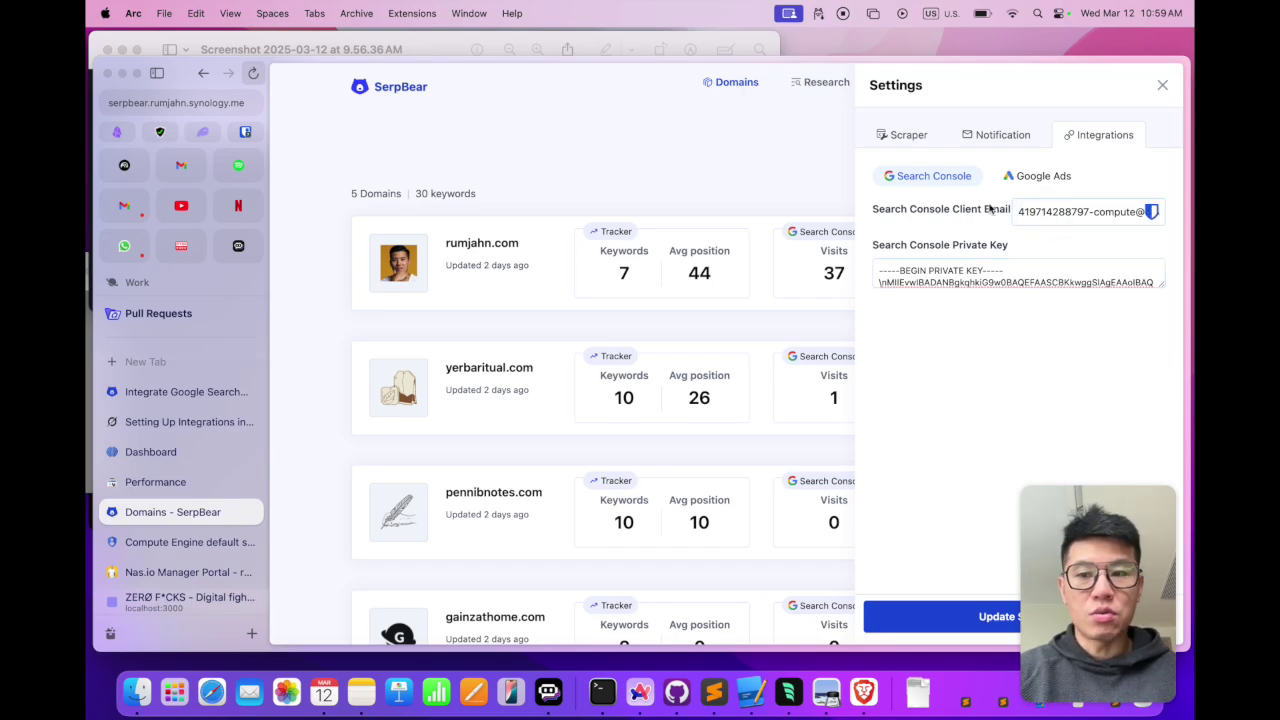
- Copy the Compute Engine default service account's email from the Google Cloud Credentials page
click(170, 542)
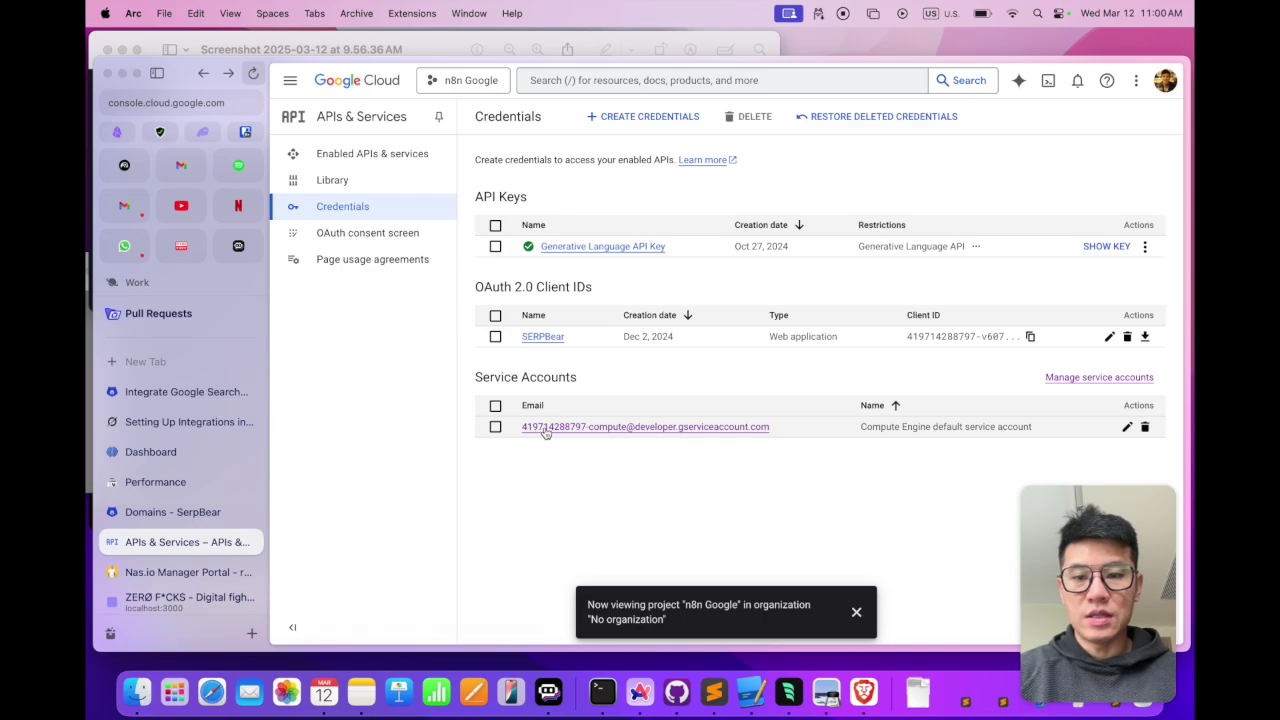
click(776, 430)
drag(776, 430, 524, 424)
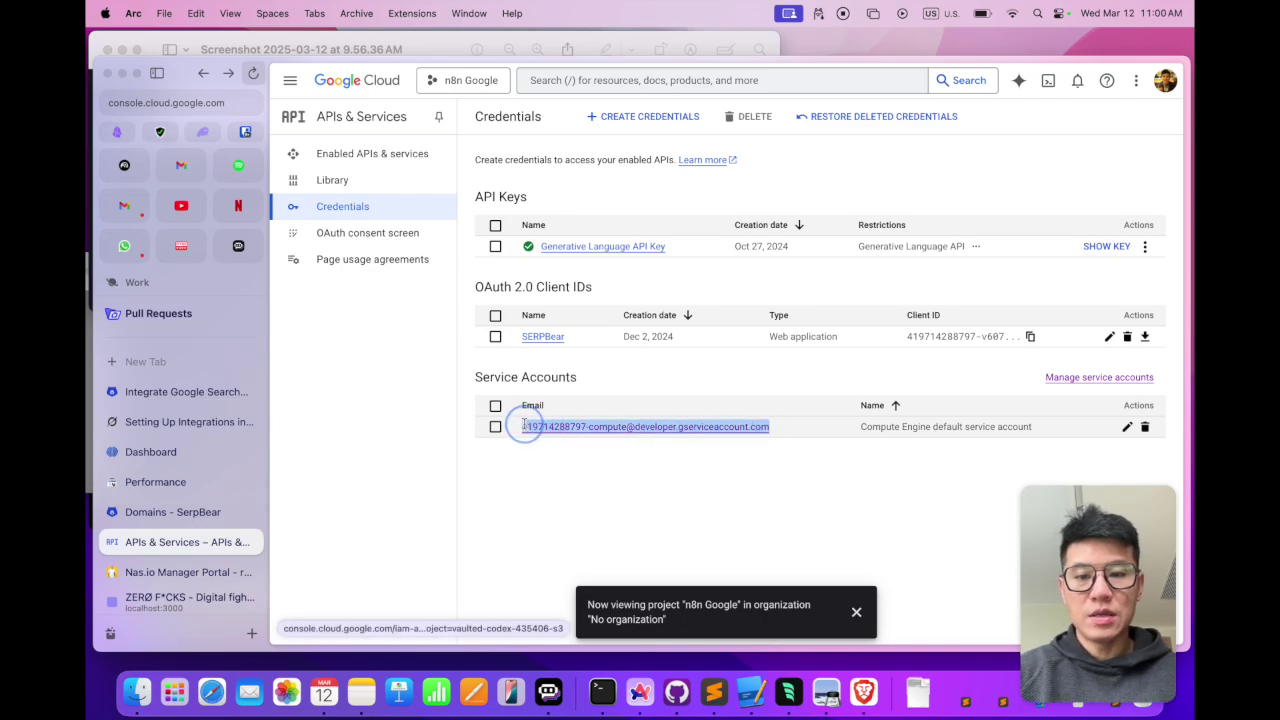
key(cmd+c)
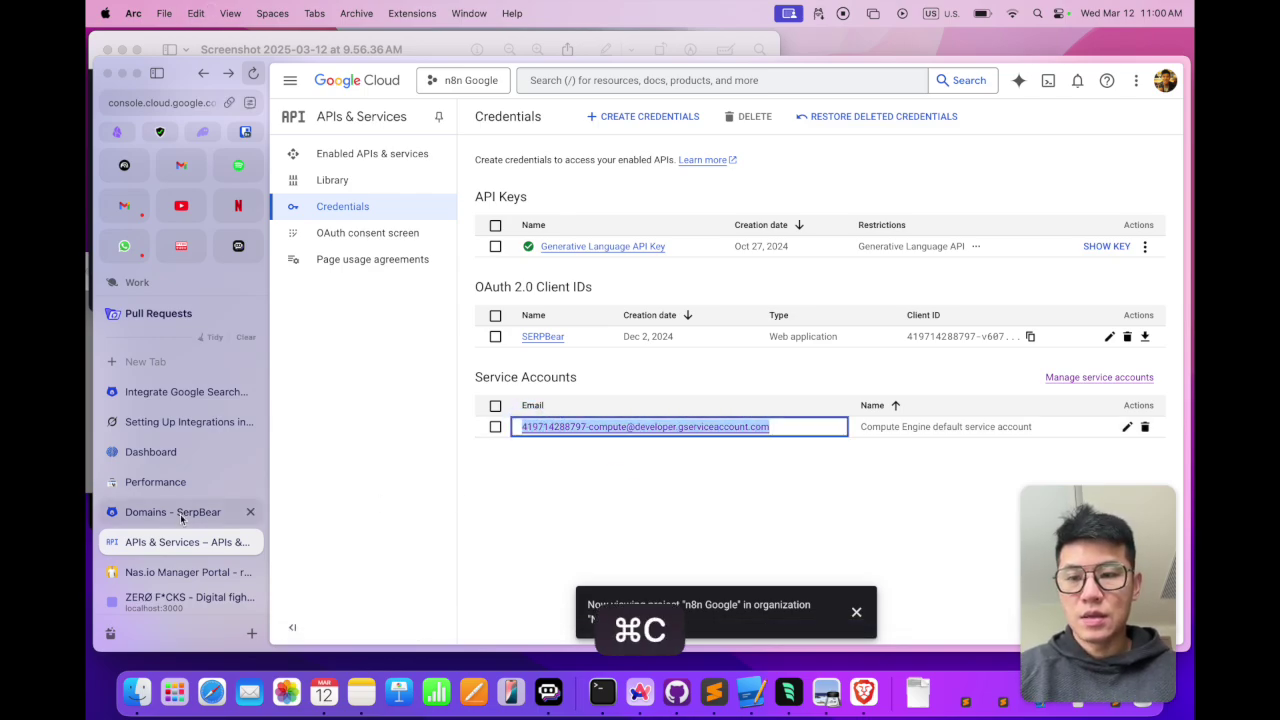
- Return to SerpBear, check the Search Console client email and private key fields and the scraper settings, and close the settings
click(172, 512)
click(1066, 216)
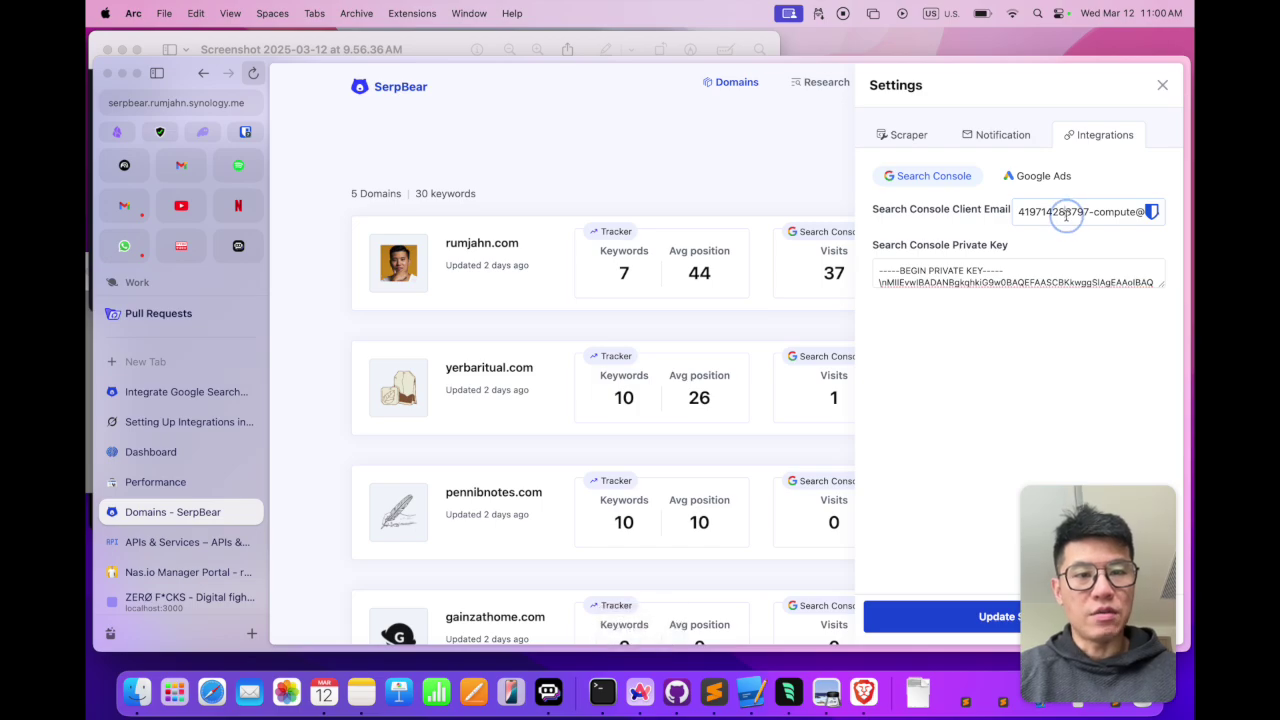
click(1116, 140)
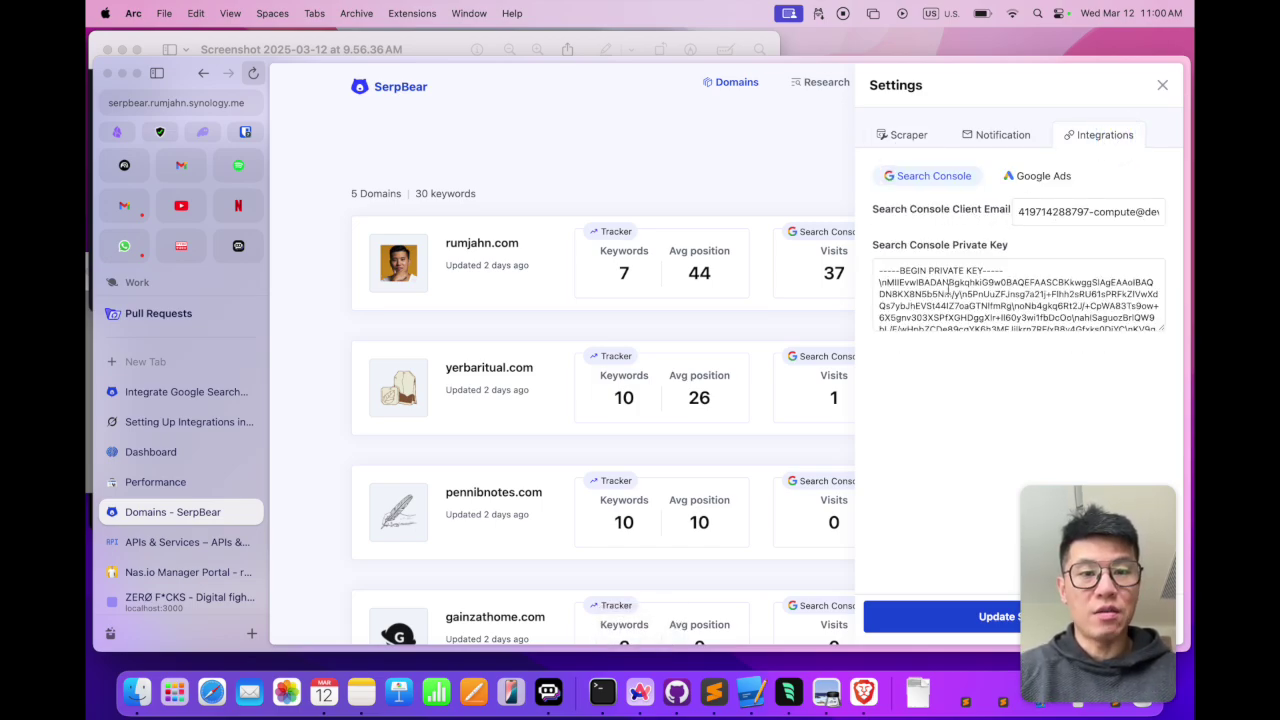
click(912, 138)
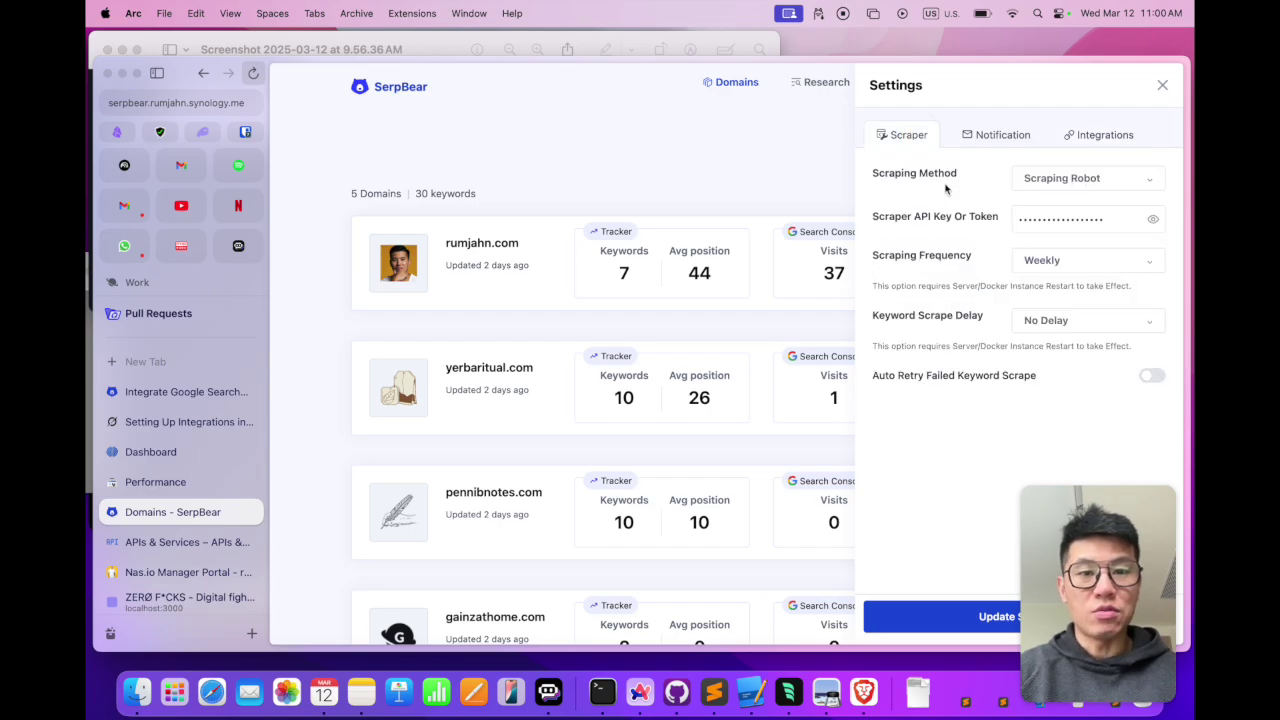
click(638, 163)
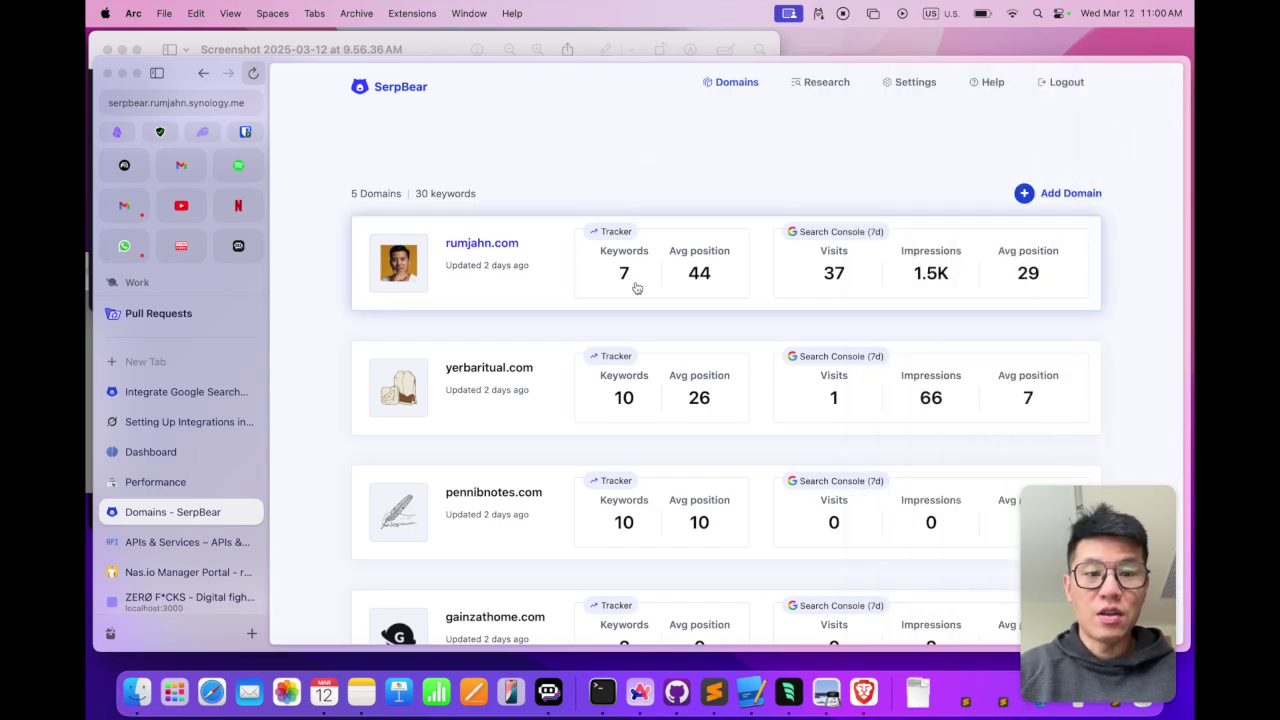
- Switch to Google Search Console and review the Domain and URL prefix options for adding a property, leaving without adding one
click(155, 482)
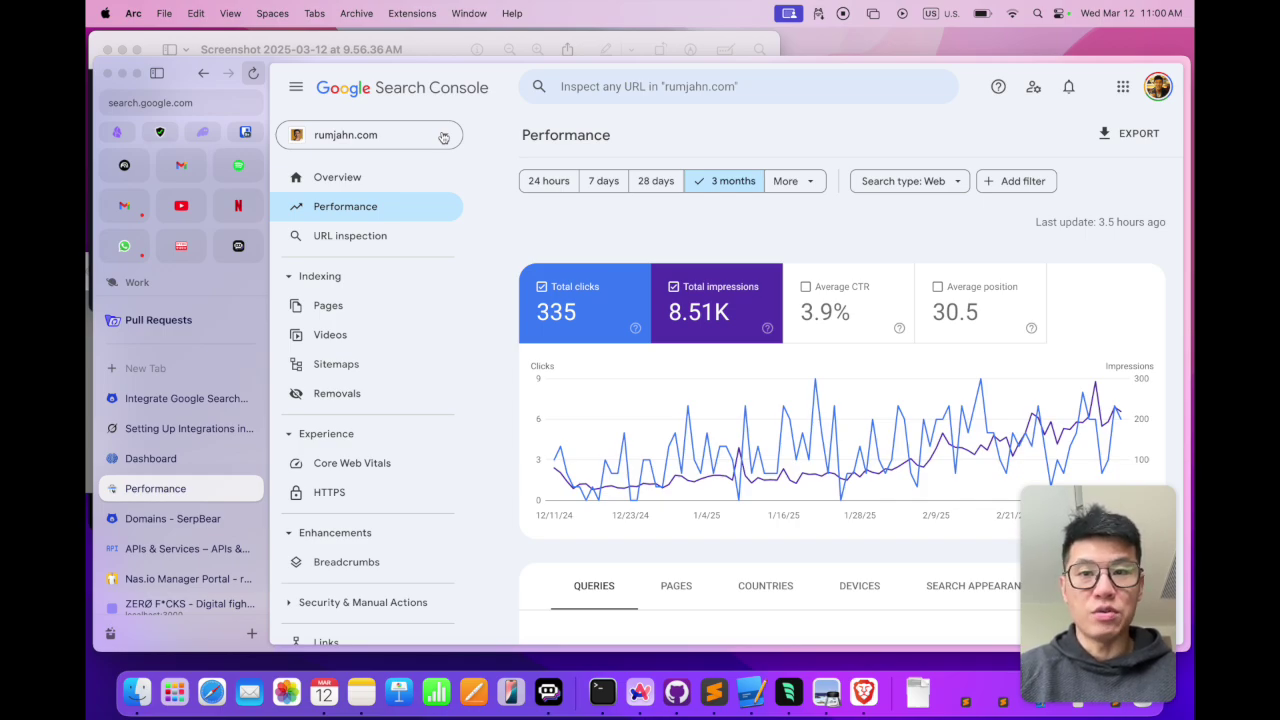
click(443, 137)
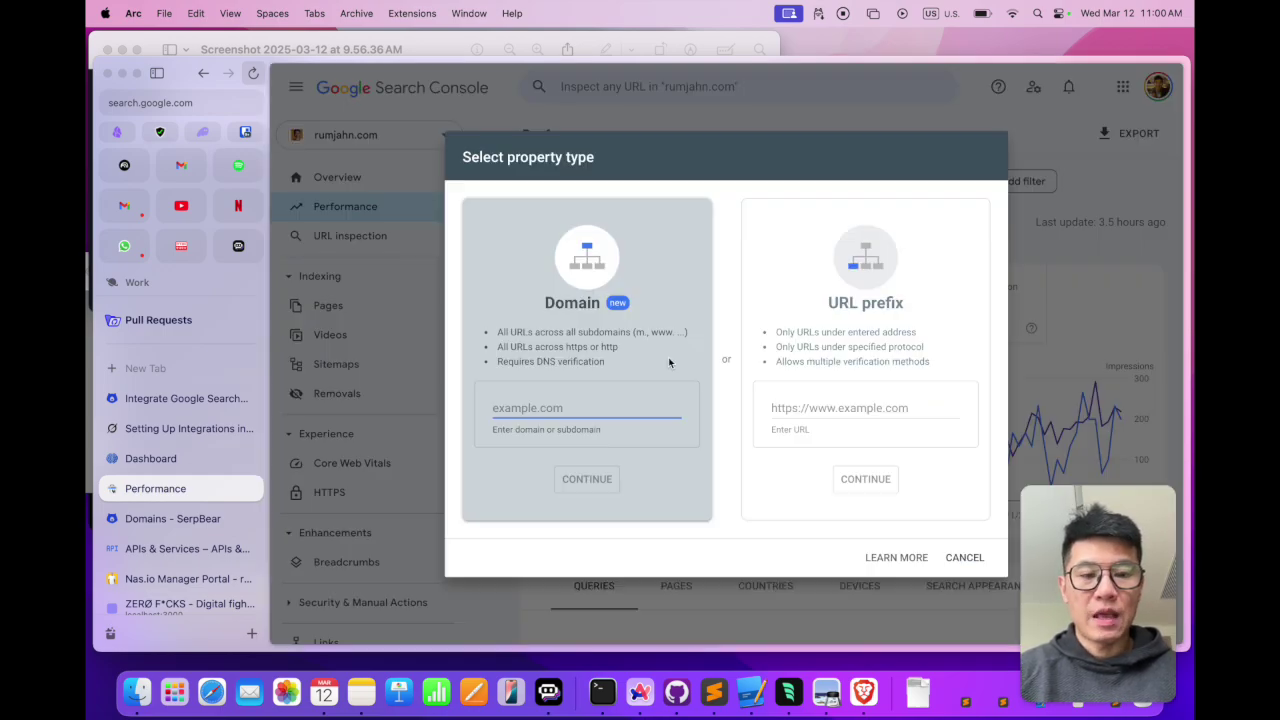
click(439, 241)
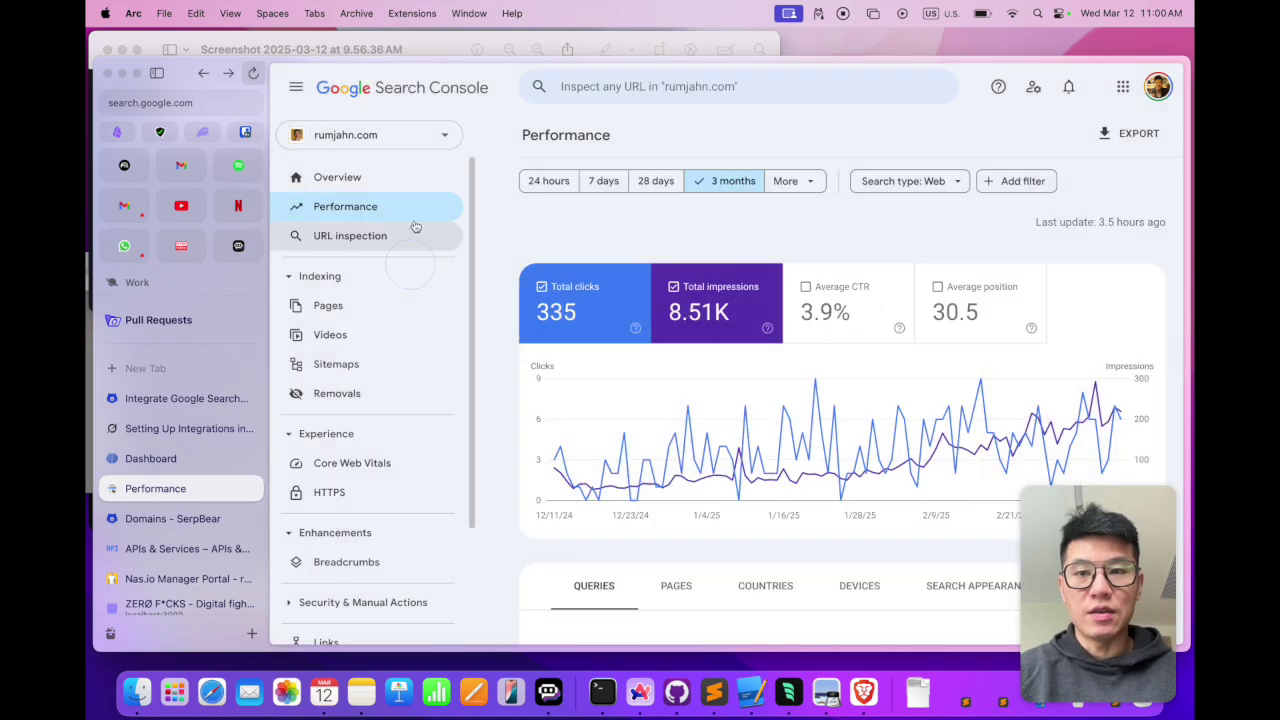
click(447, 139)
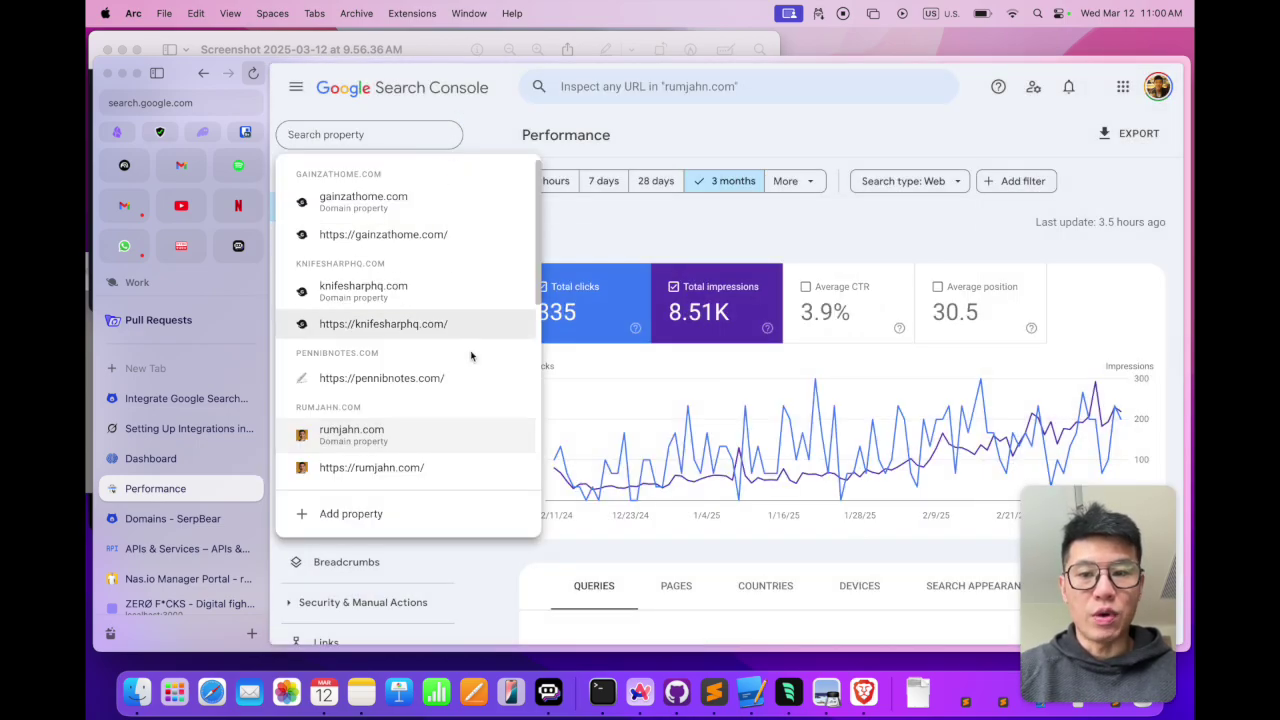
click(436, 514)
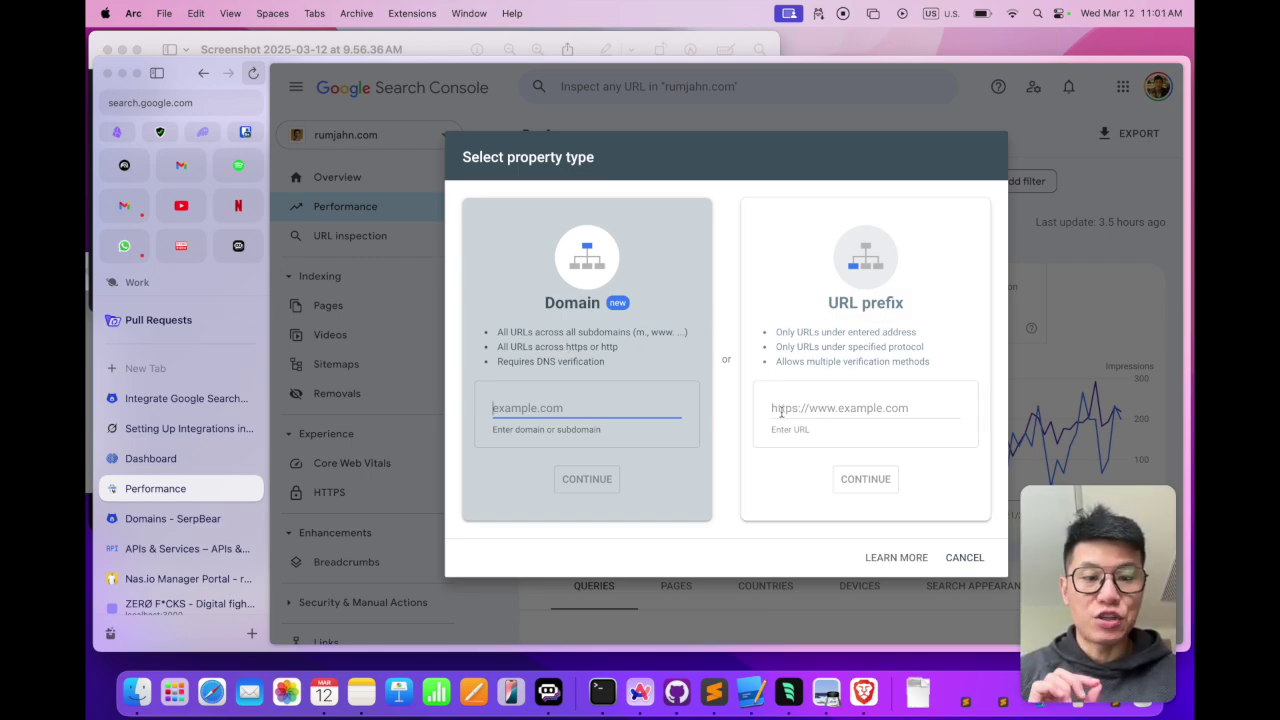
click(541, 407)
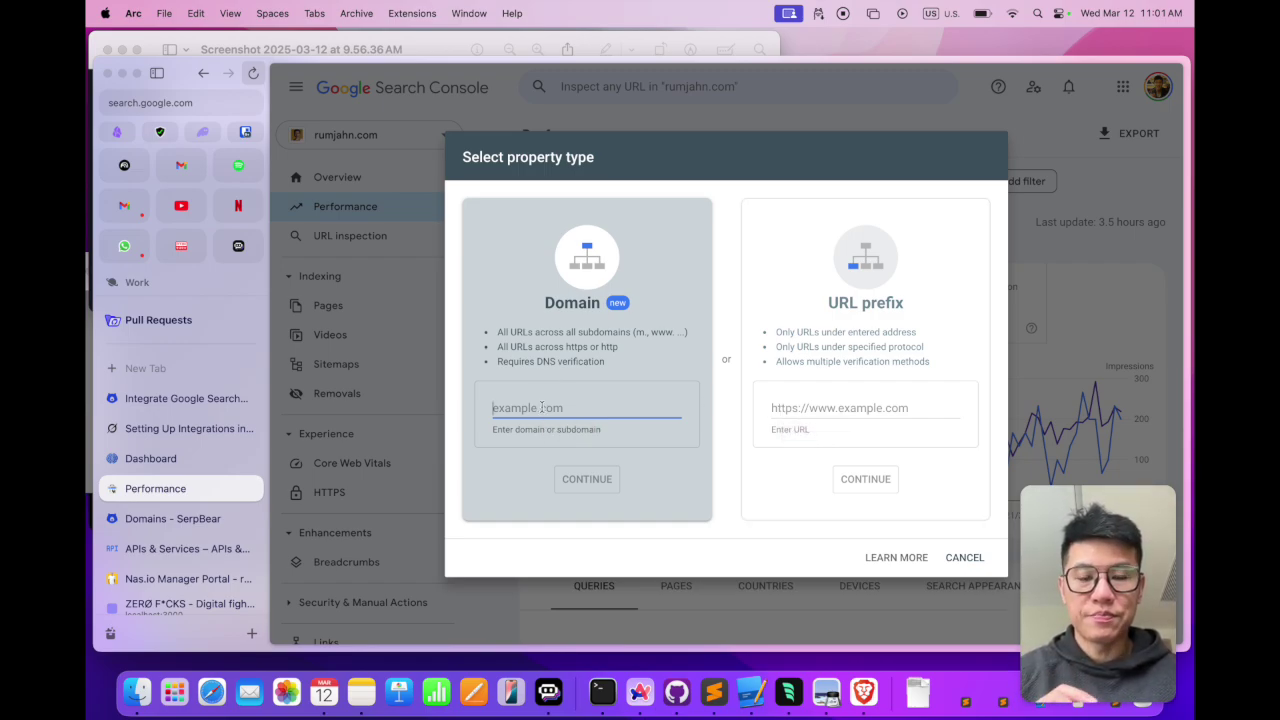
click(518, 585)
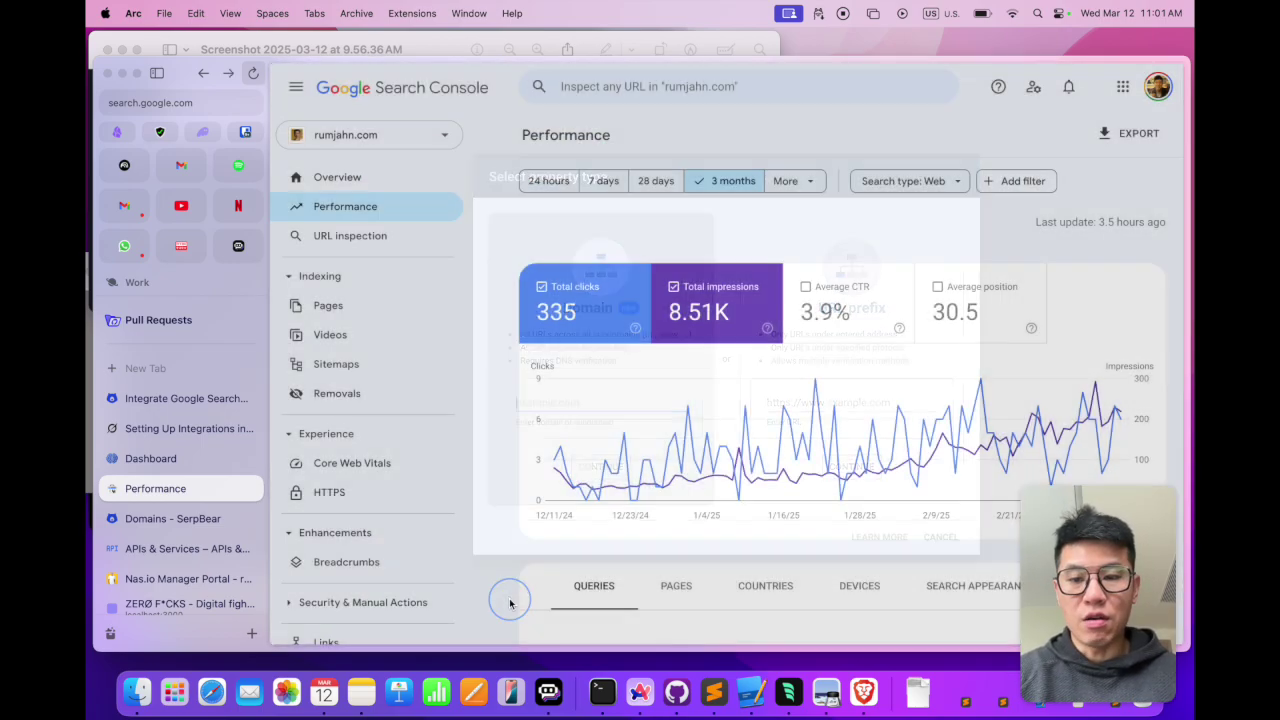
- Open the users and permissions settings of the rumjahn.com property to check the service account's access
scroll(350, 490, down, 3)
click(345, 524)
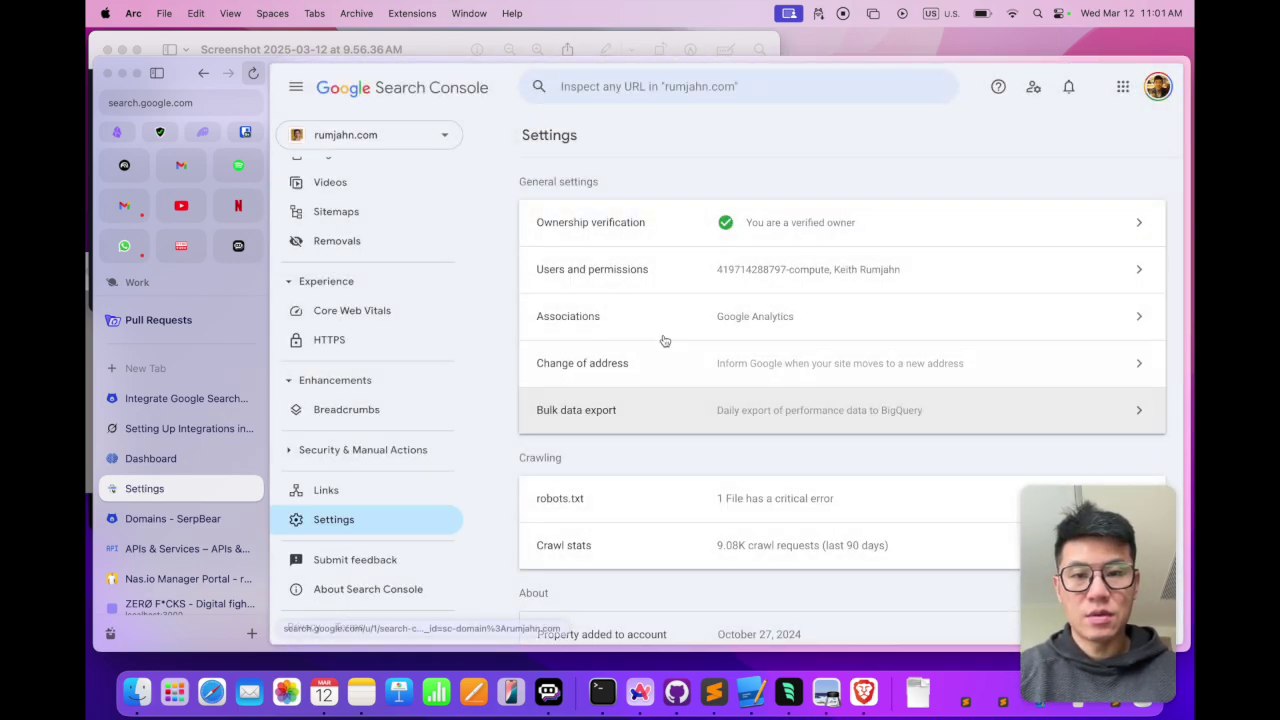
click(729, 274)
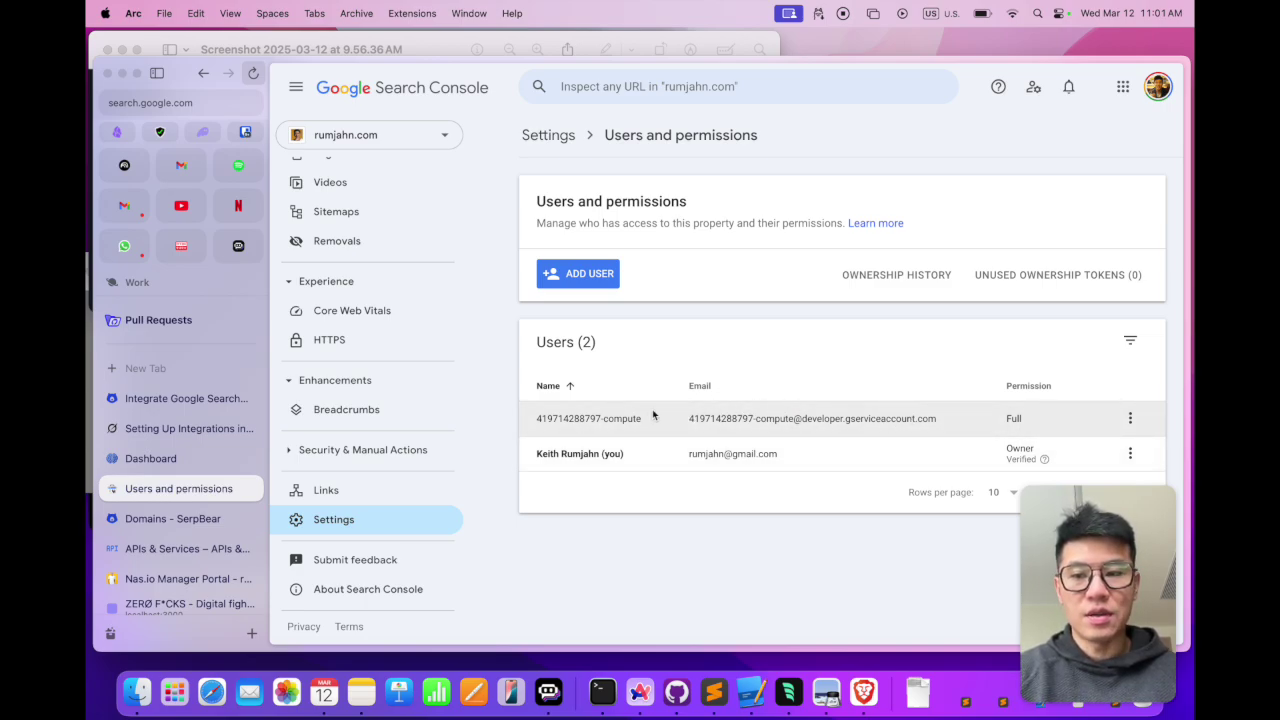
- Switch back to SerpBear and open the Discover keyword view of the rumjahn.com domain
click(178, 518)
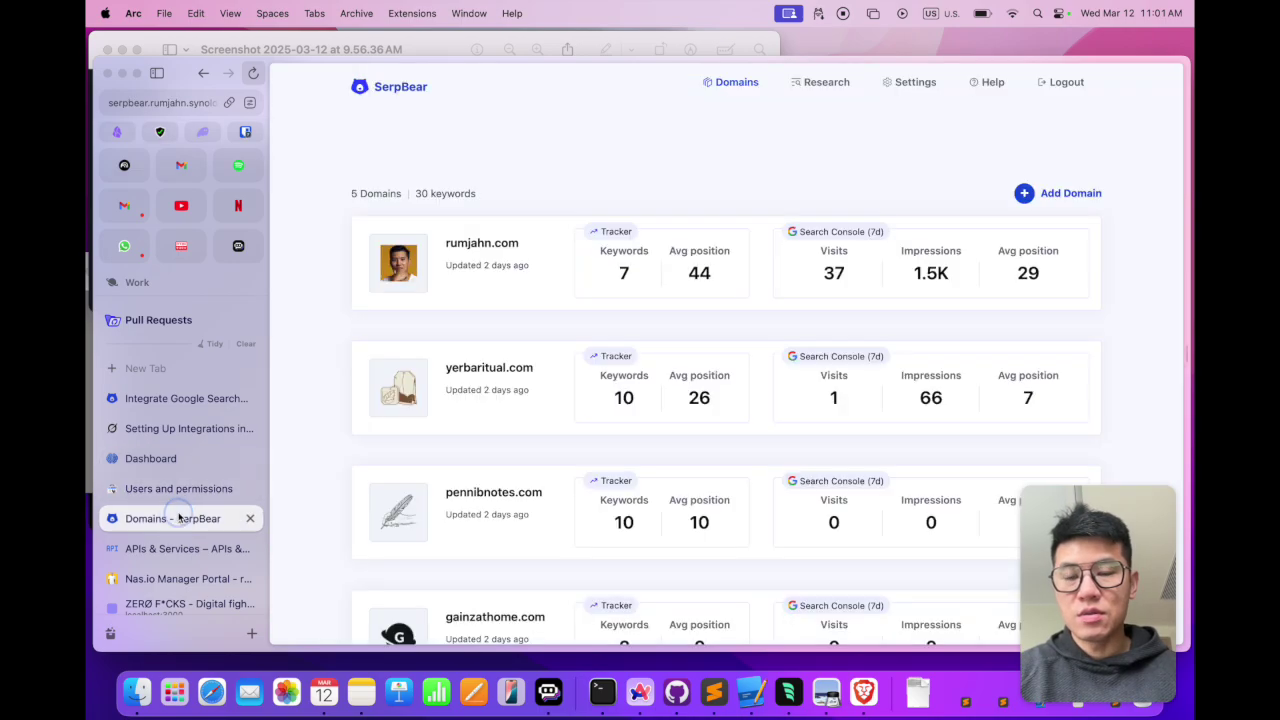
click(685, 270)
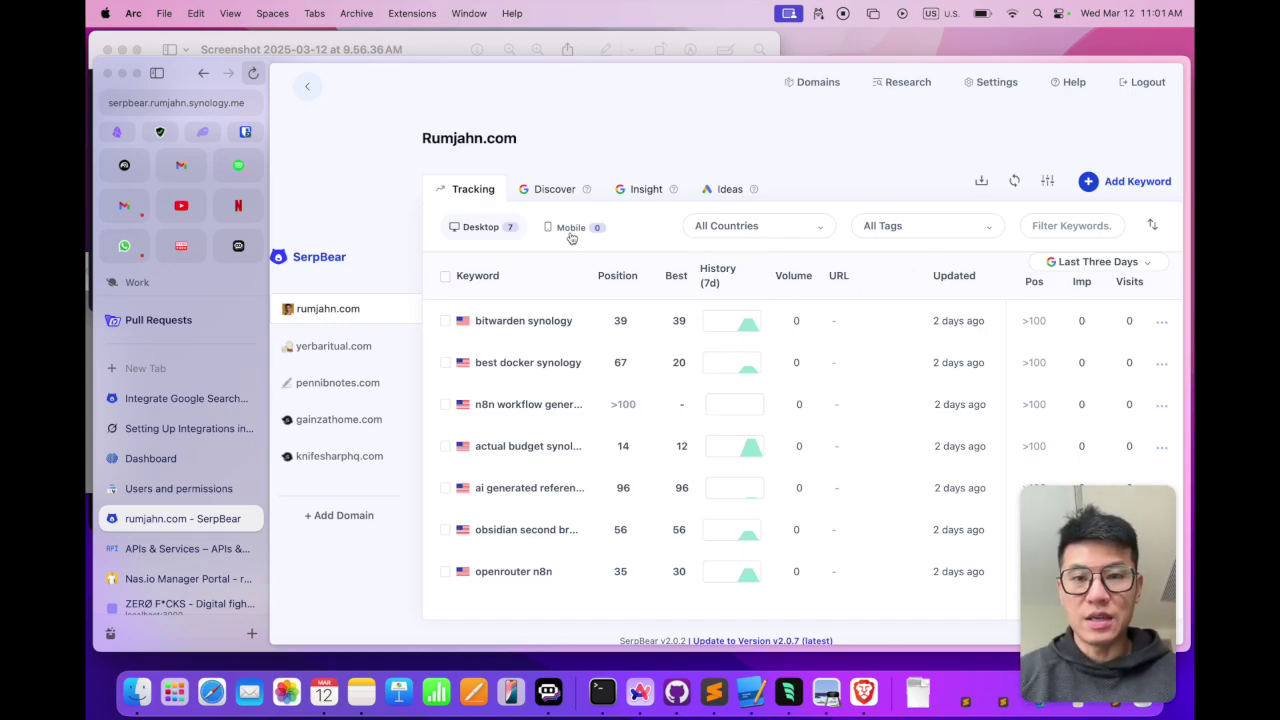
click(553, 189)
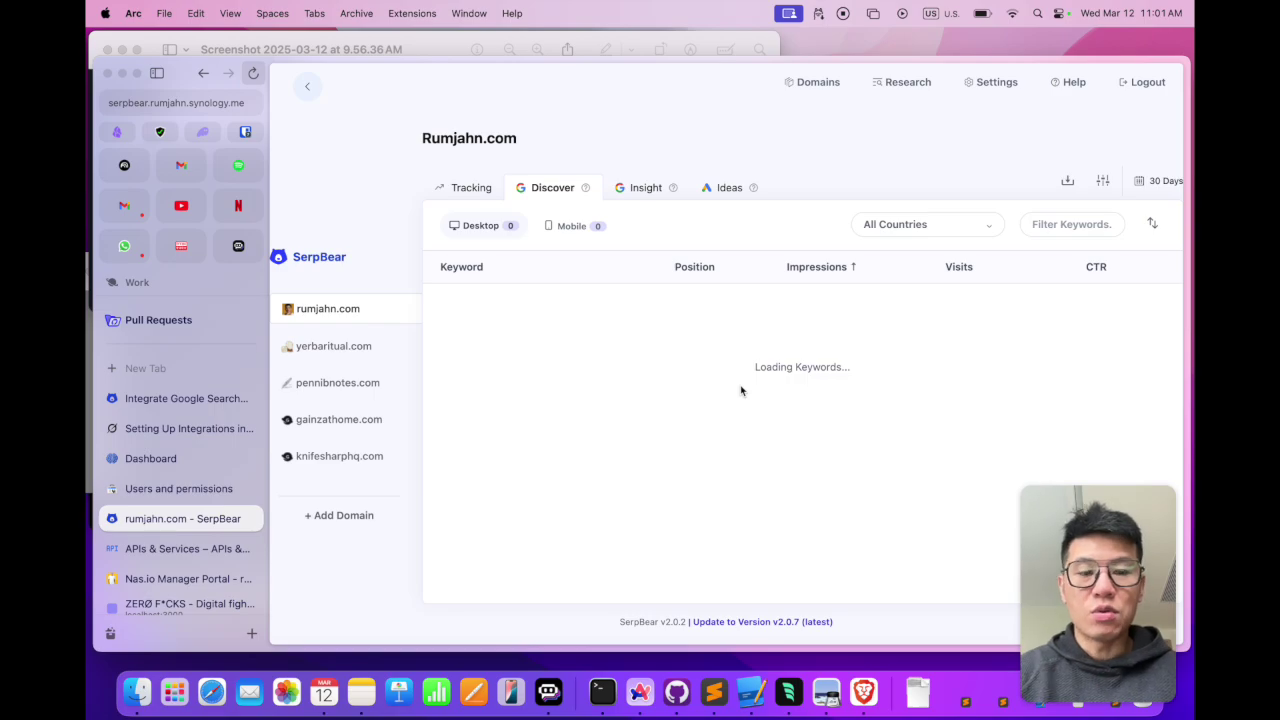